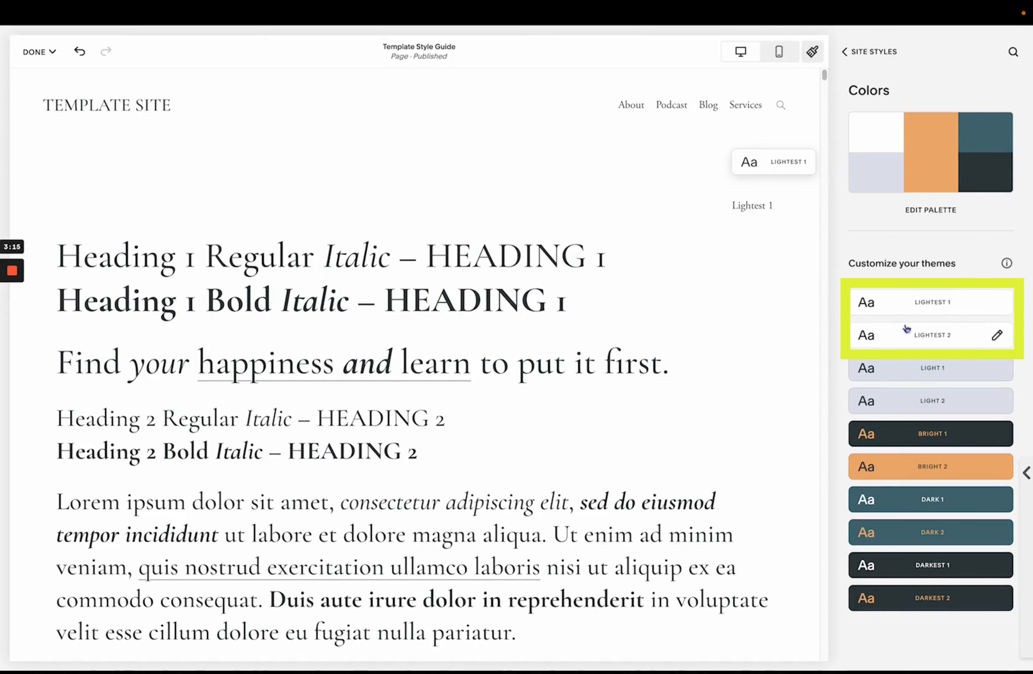
# - Scroll through the Template Style Guide page to review how the Lightest 1 and Lightest 2 theme sections look
pyautogui.scroll(-15, 736, 326)
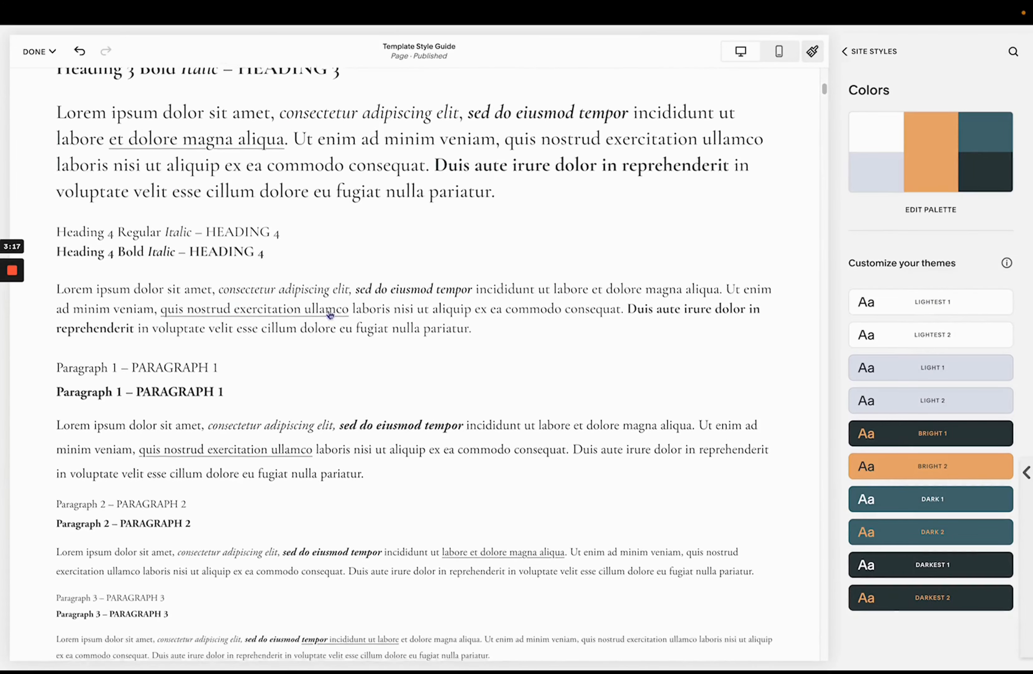
pyautogui.scroll(-1, 330, 314)
pyautogui.scroll(-10, 451, 387)
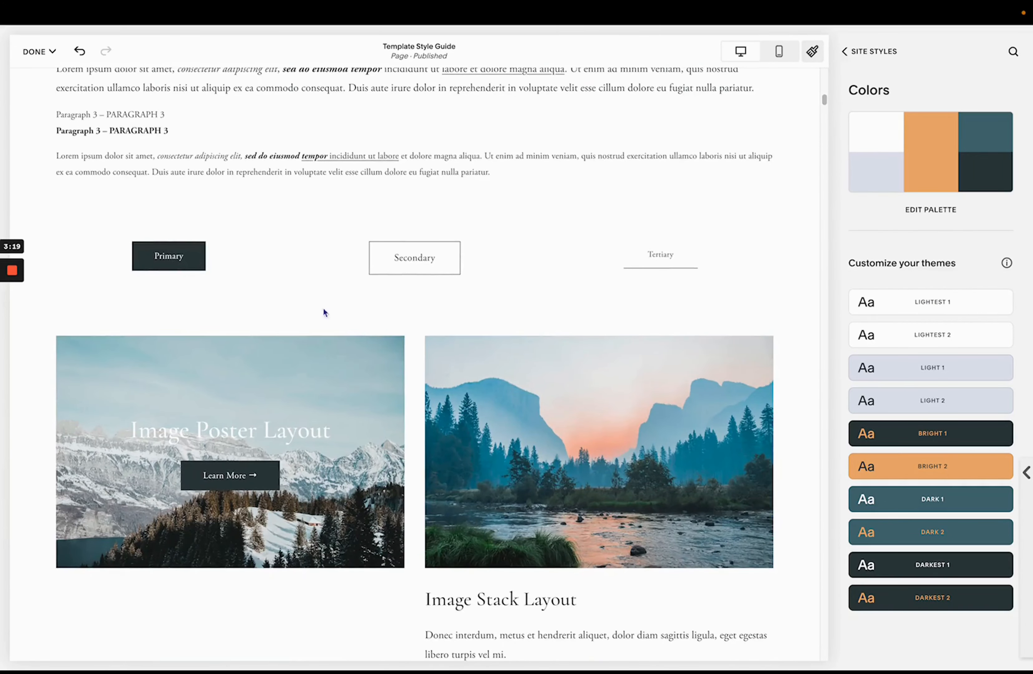
pyautogui.scroll(-20, 339, 324)
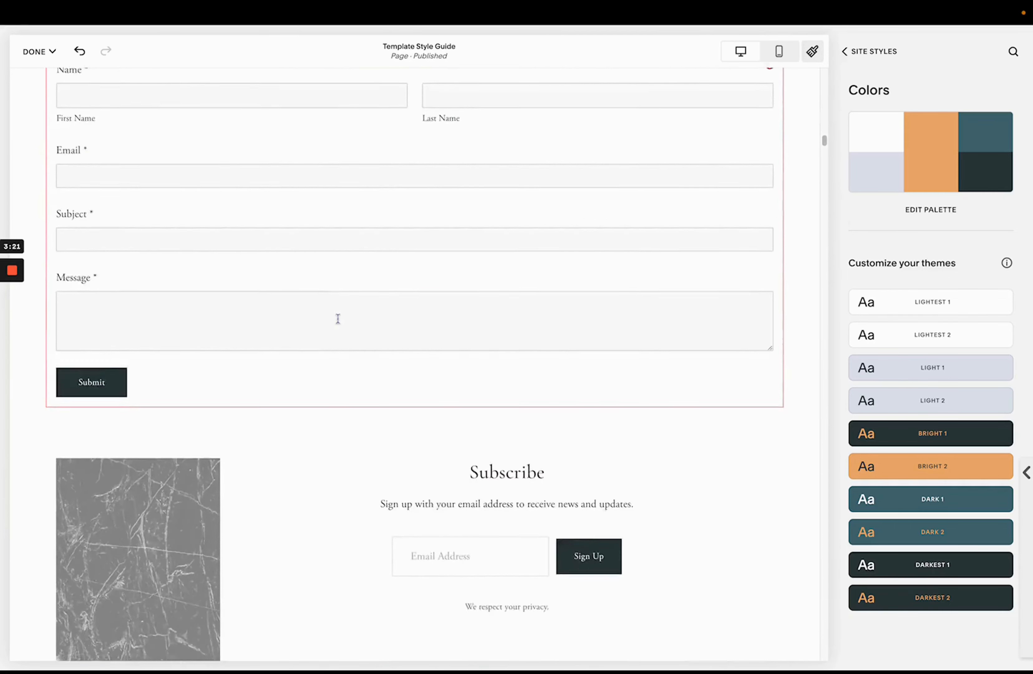
pyautogui.scroll(-6, 340, 323)
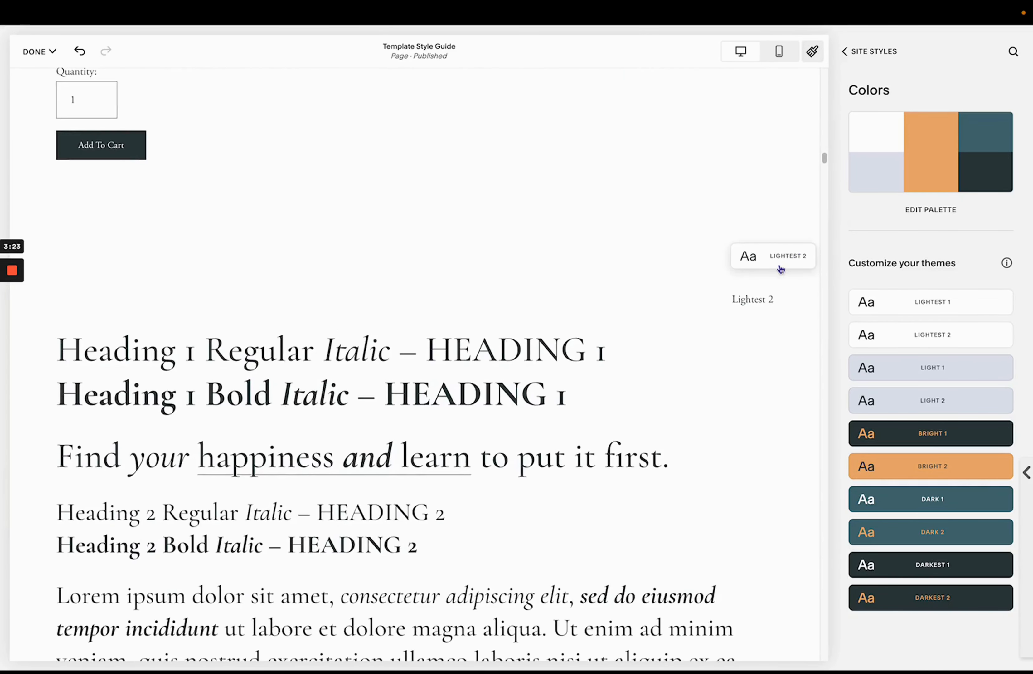
pyautogui.scroll(-6, 726, 307)
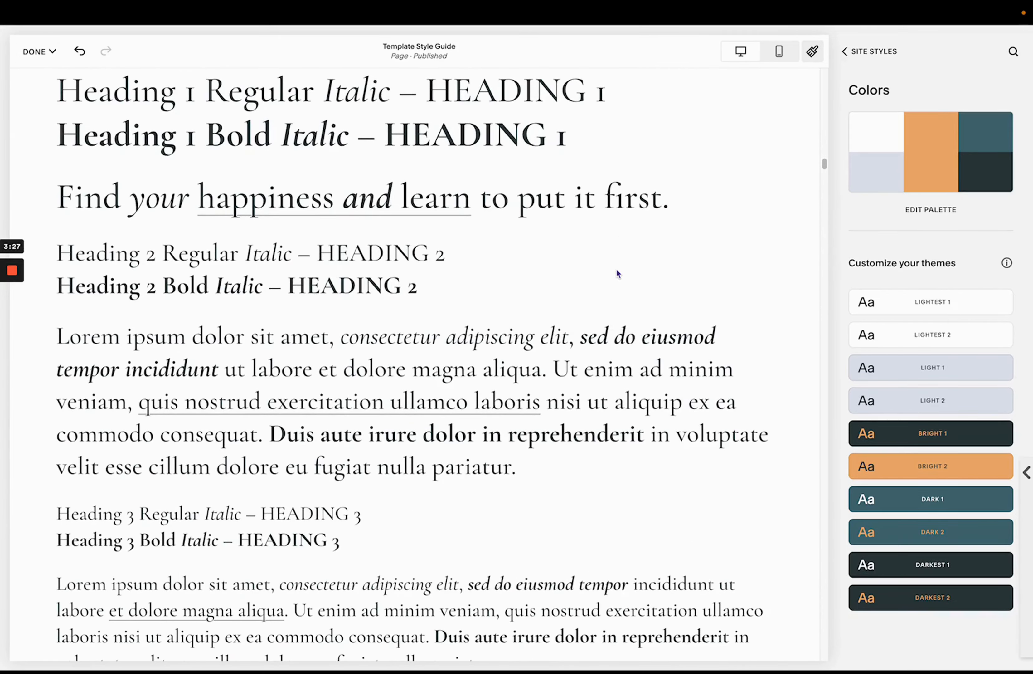
pyautogui.scroll(-20, 617, 274)
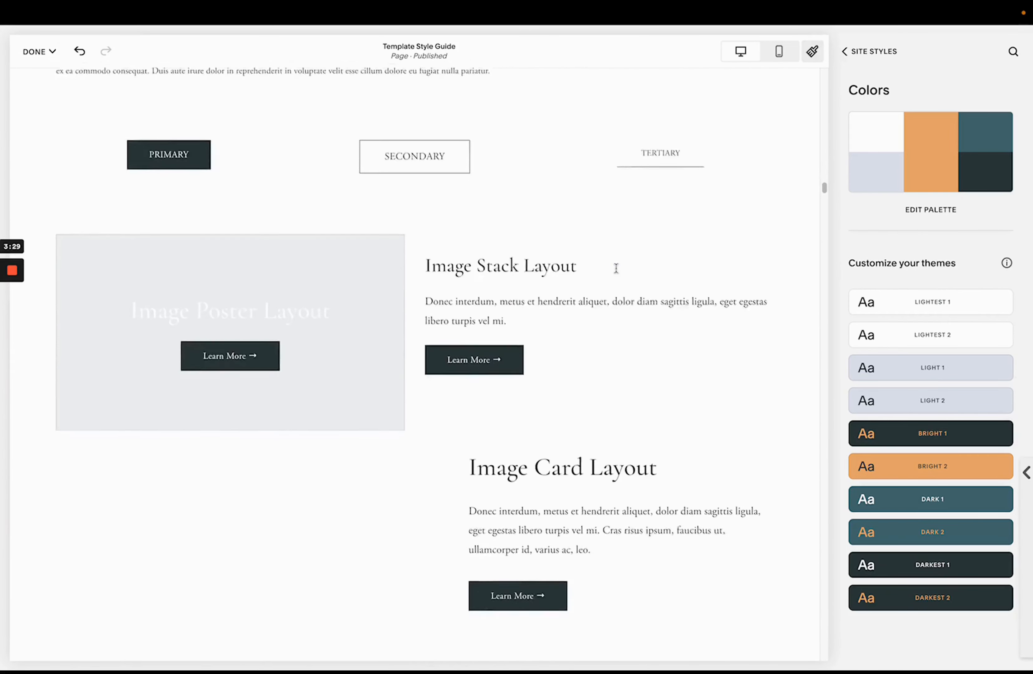
pyautogui.scroll(-16, 616, 268)
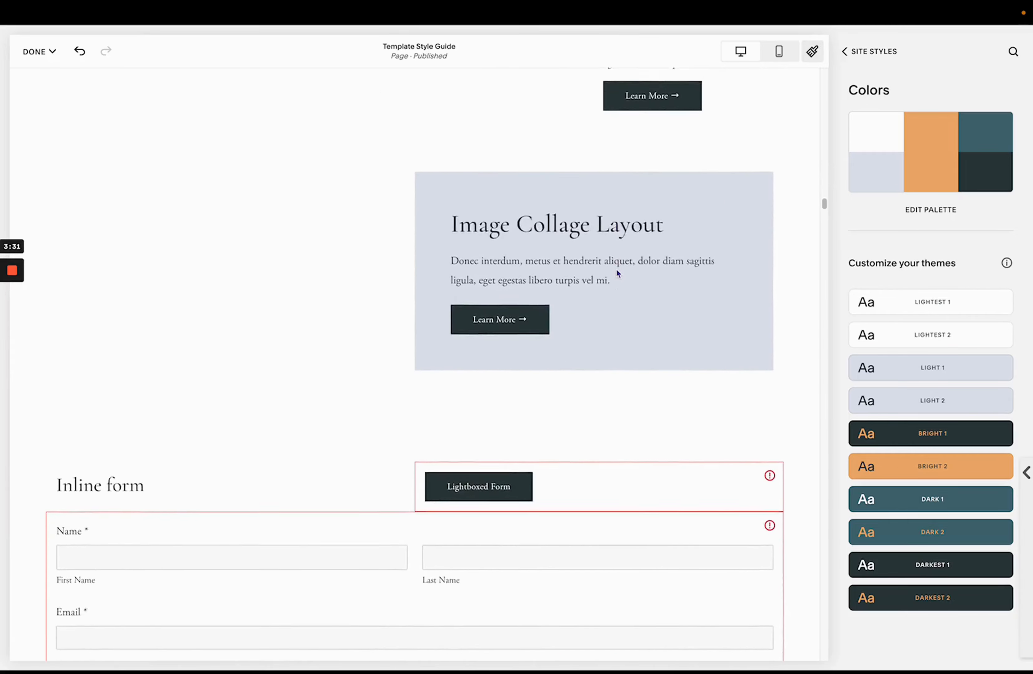
pyautogui.scroll(-18, 618, 273)
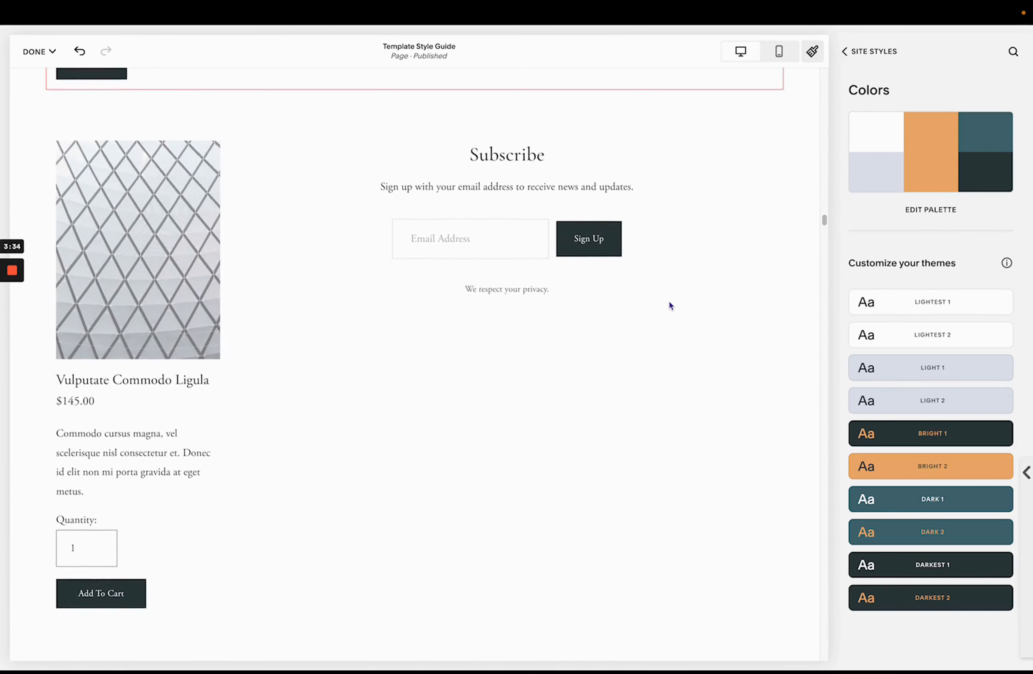
pyautogui.scroll(-17, 671, 305)
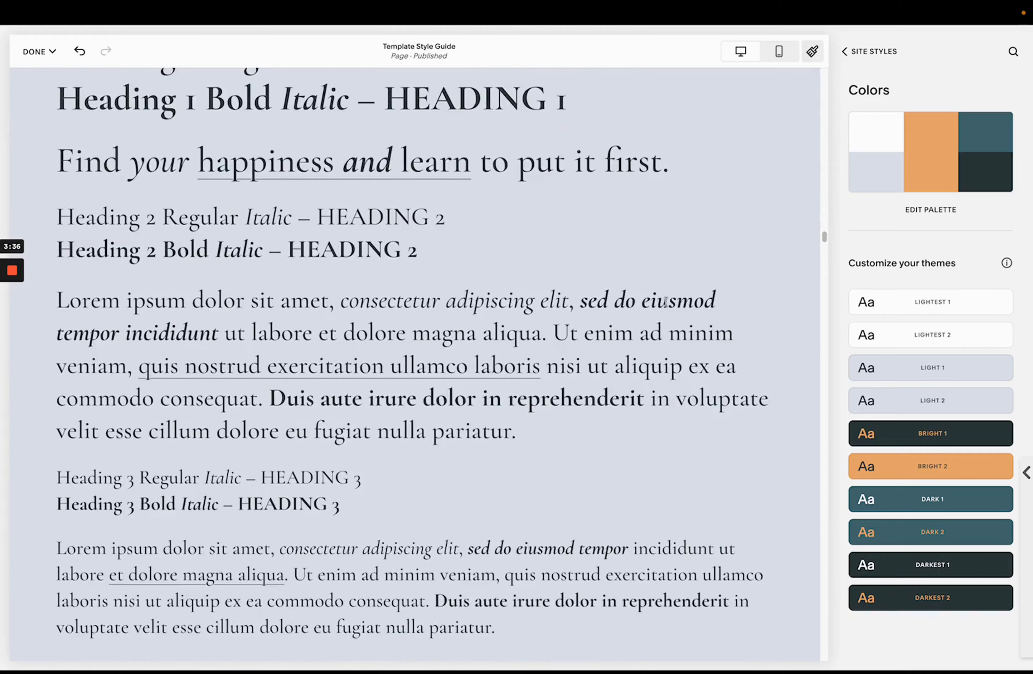
# - Scroll through the Light 1 and Light 2 theme sections of the style guide page
pyautogui.scroll(2, 666, 301)
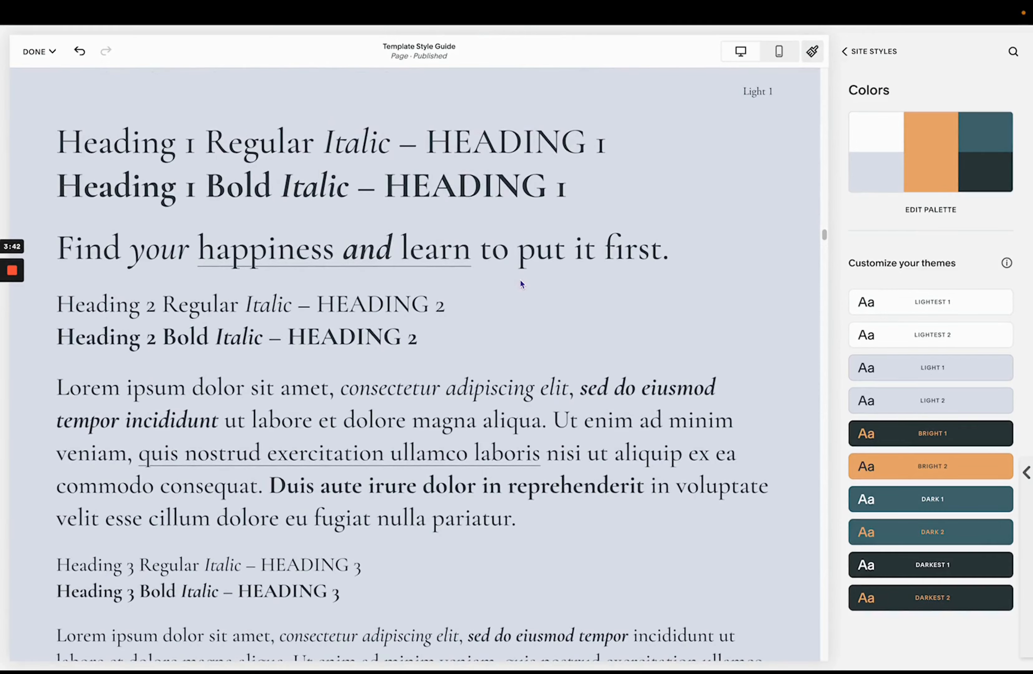
pyautogui.scroll(-1, 520, 278)
pyautogui.scroll(-20, 484, 280)
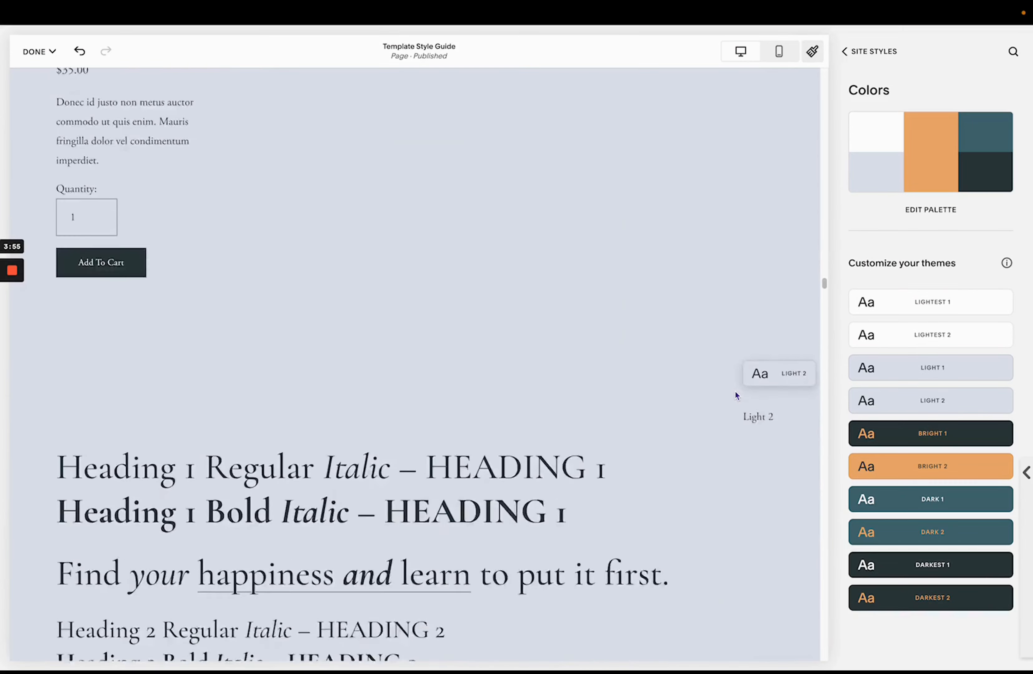
pyautogui.scroll(-20, 734, 390)
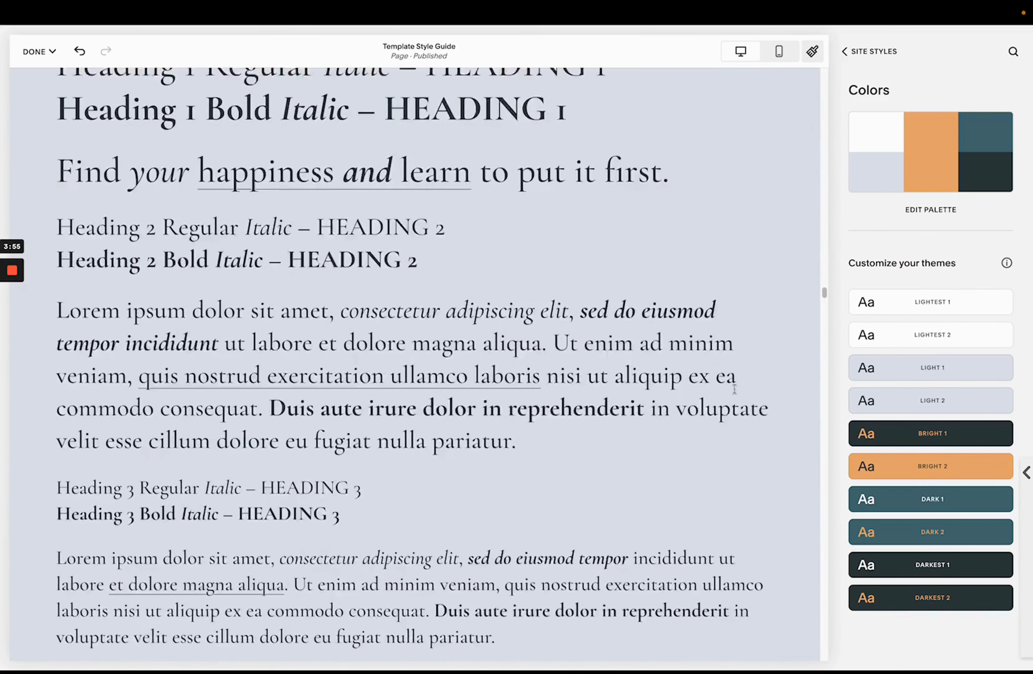
pyautogui.scroll(-15, 735, 388)
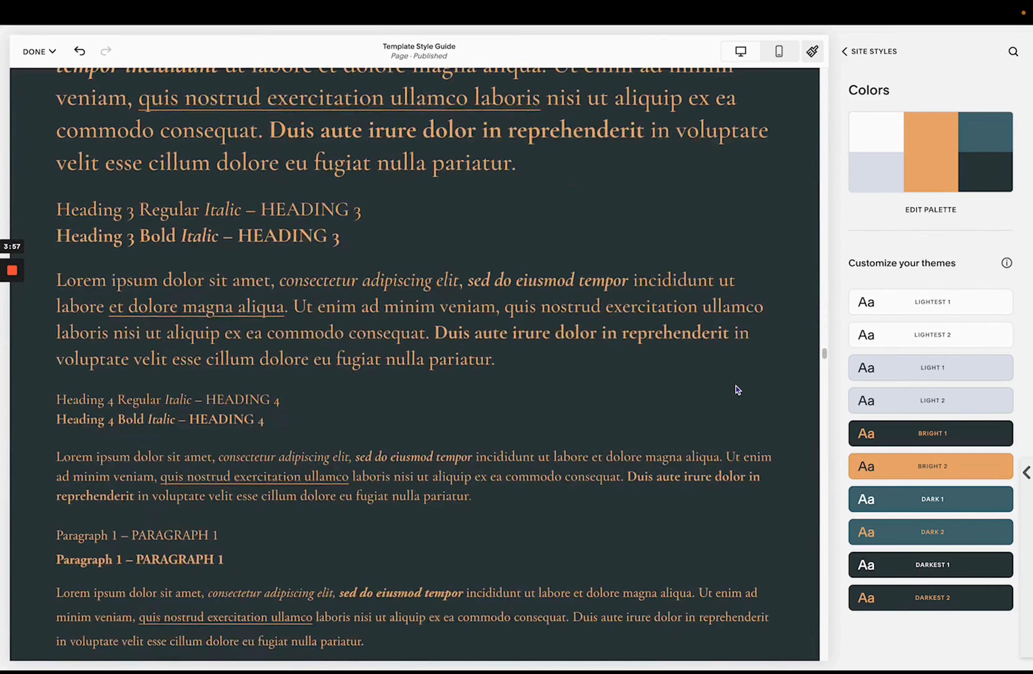
pyautogui.scroll(8, 735, 386)
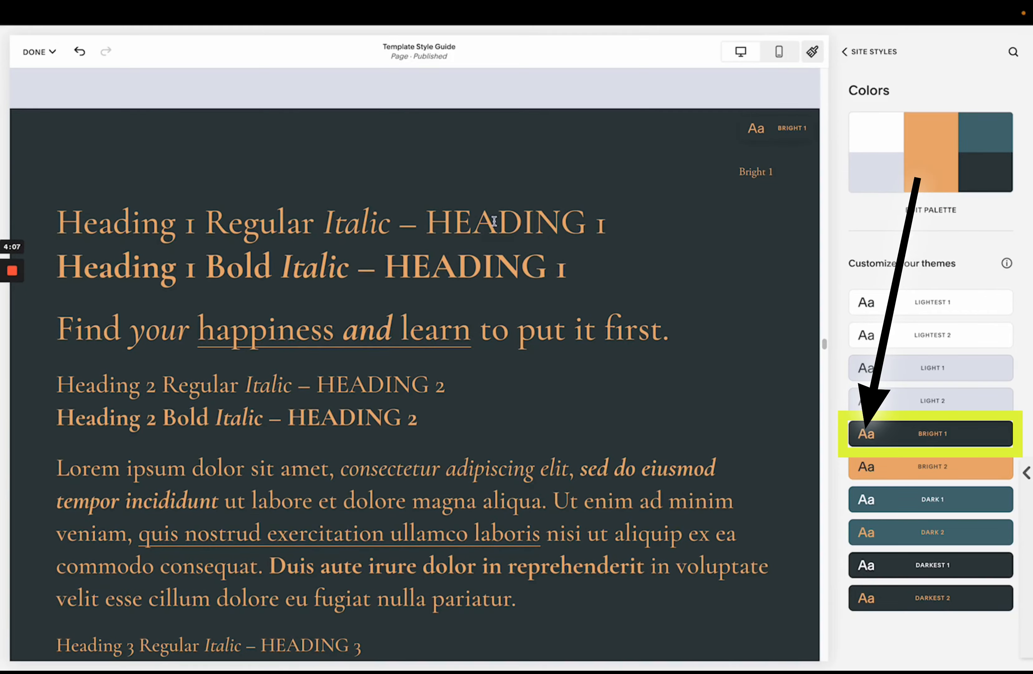
# - Review the Bright, Dark and Darkest theme sections down the page and scroll back to the top
pyautogui.scroll(-10, 487, 362)
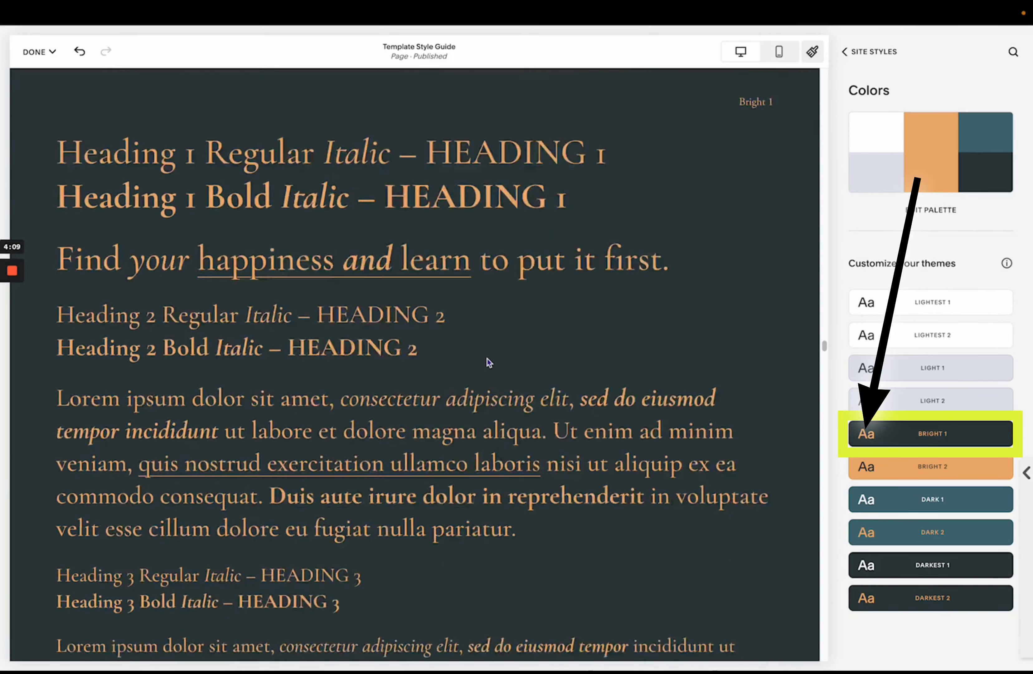
pyautogui.scroll(-15, 488, 362)
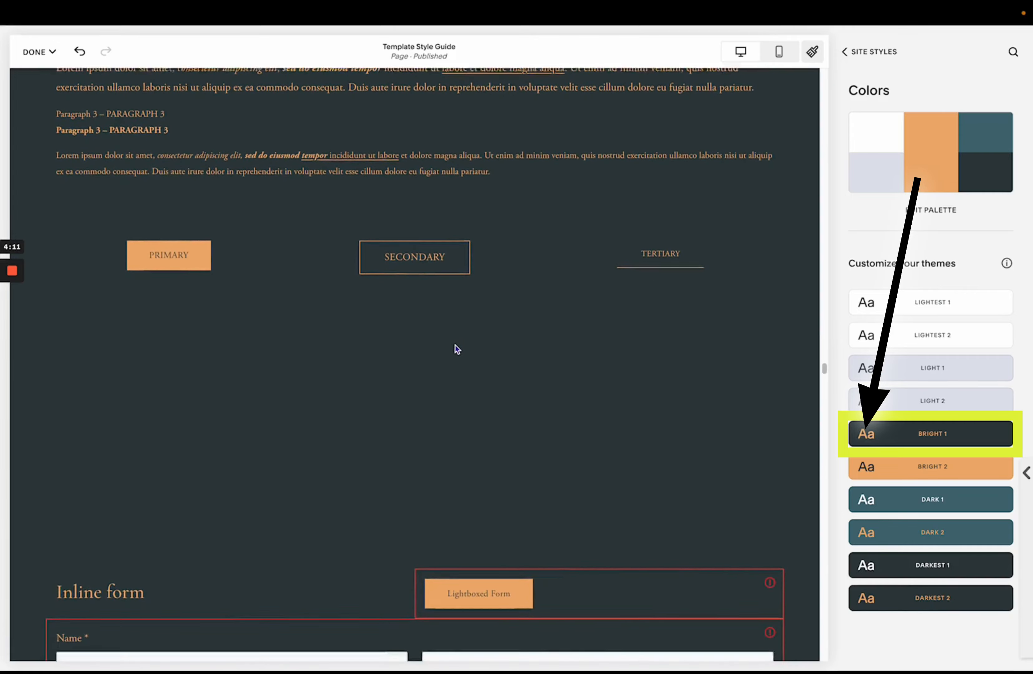
pyautogui.scroll(-11, 414, 336)
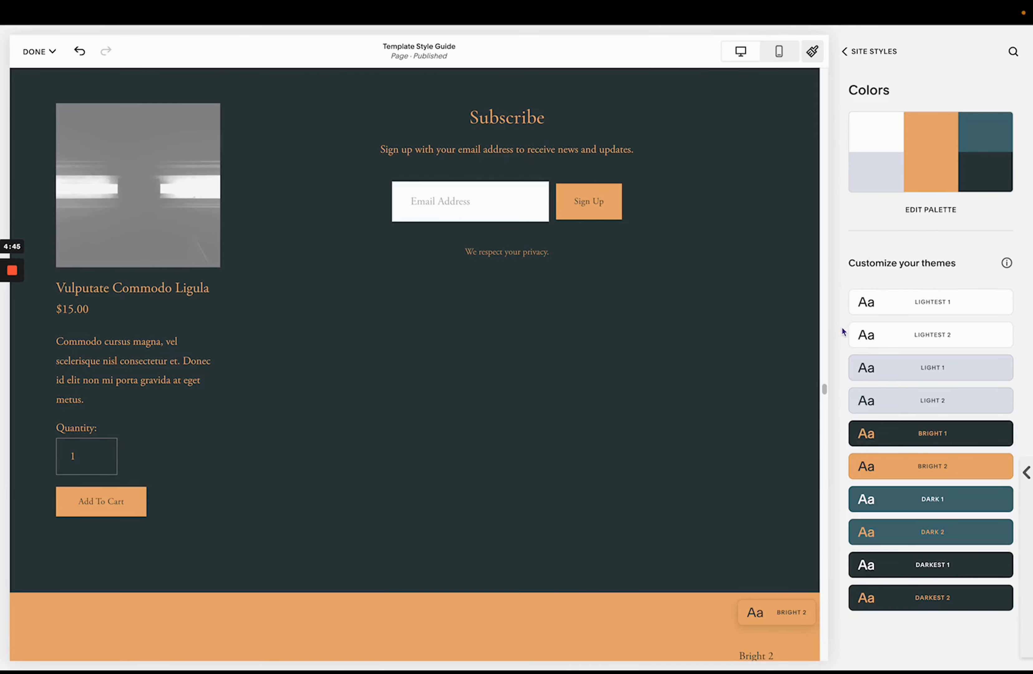
pyautogui.scroll(-20, 778, 450)
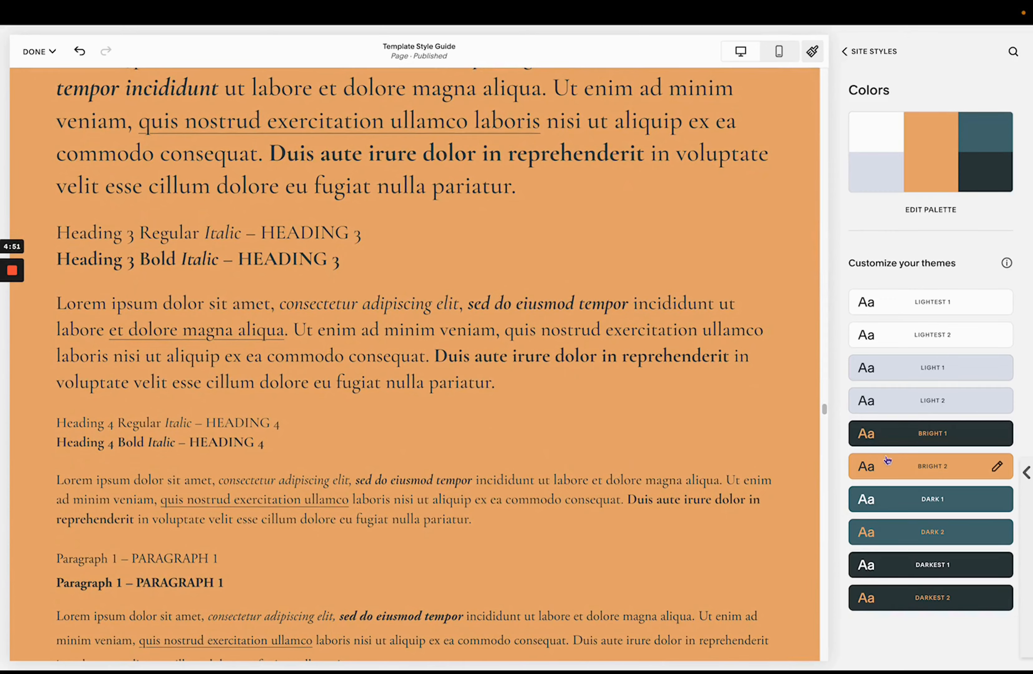
pyautogui.scroll(-15, 708, 429)
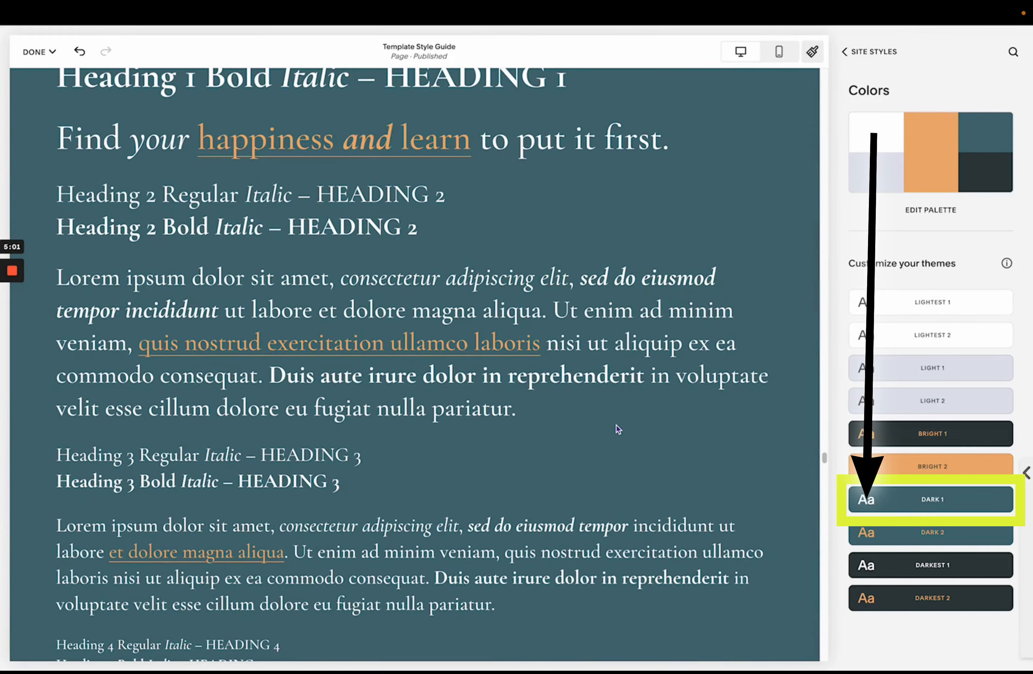
pyautogui.scroll(-15, 606, 423)
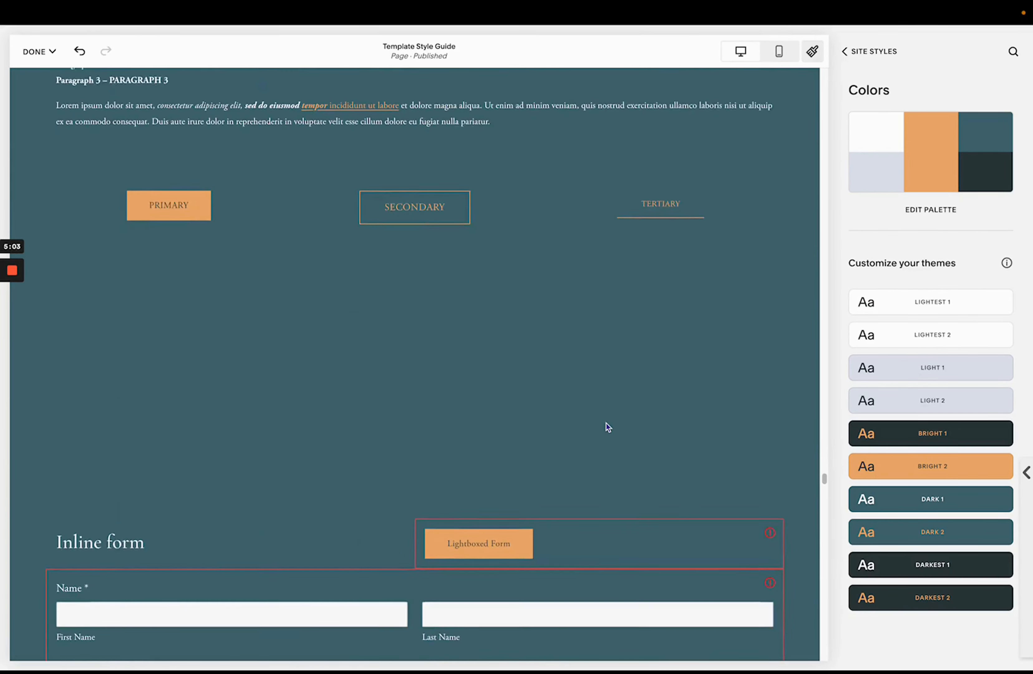
pyautogui.scroll(-20, 803, 522)
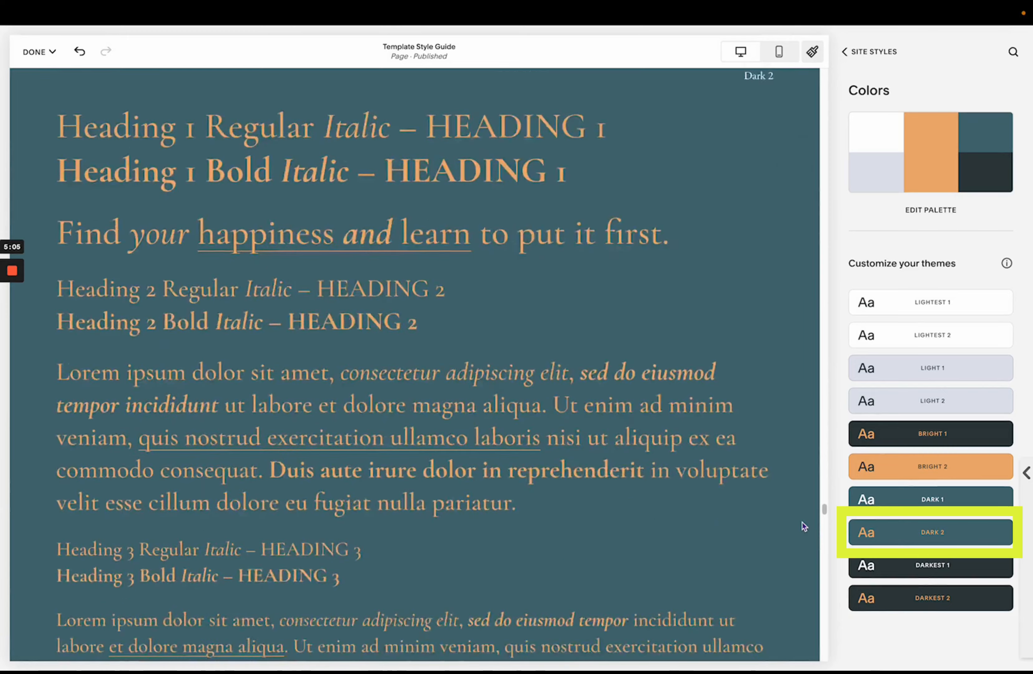
pyautogui.scroll(-3, 803, 525)
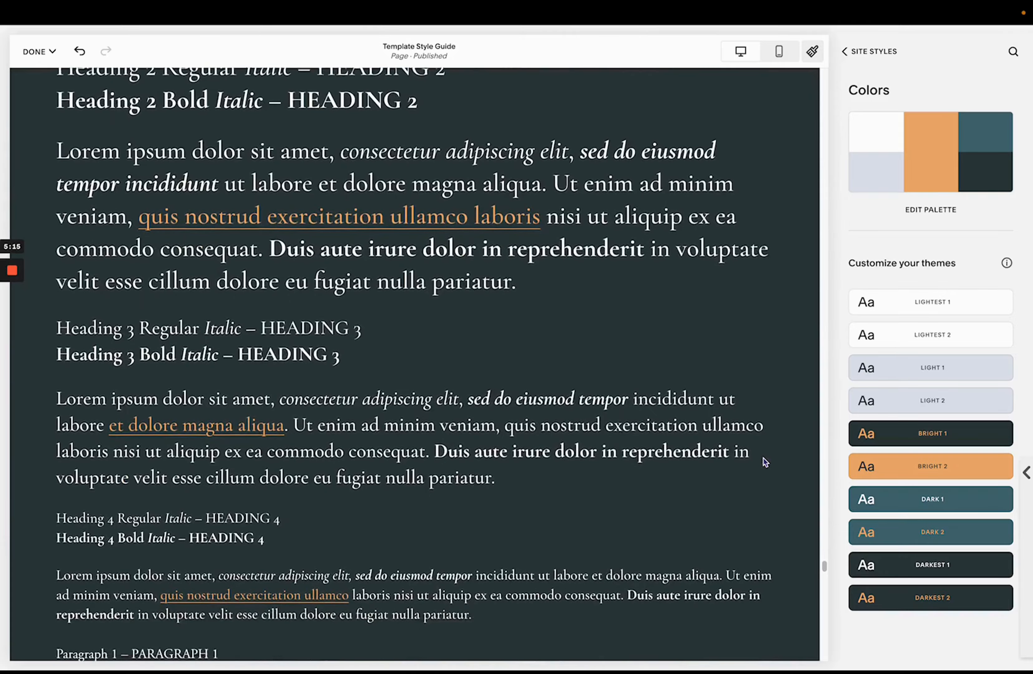
pyautogui.scroll(8, 763, 458)
pyautogui.scroll(-15, 742, 405)
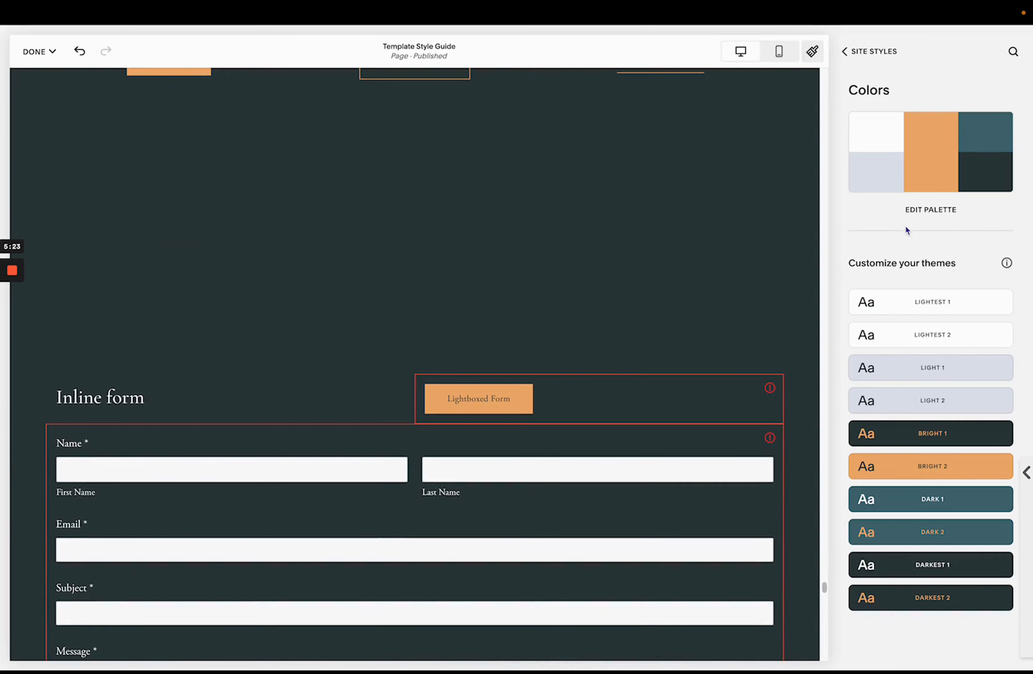
pyautogui.scroll(20, 682, 251)
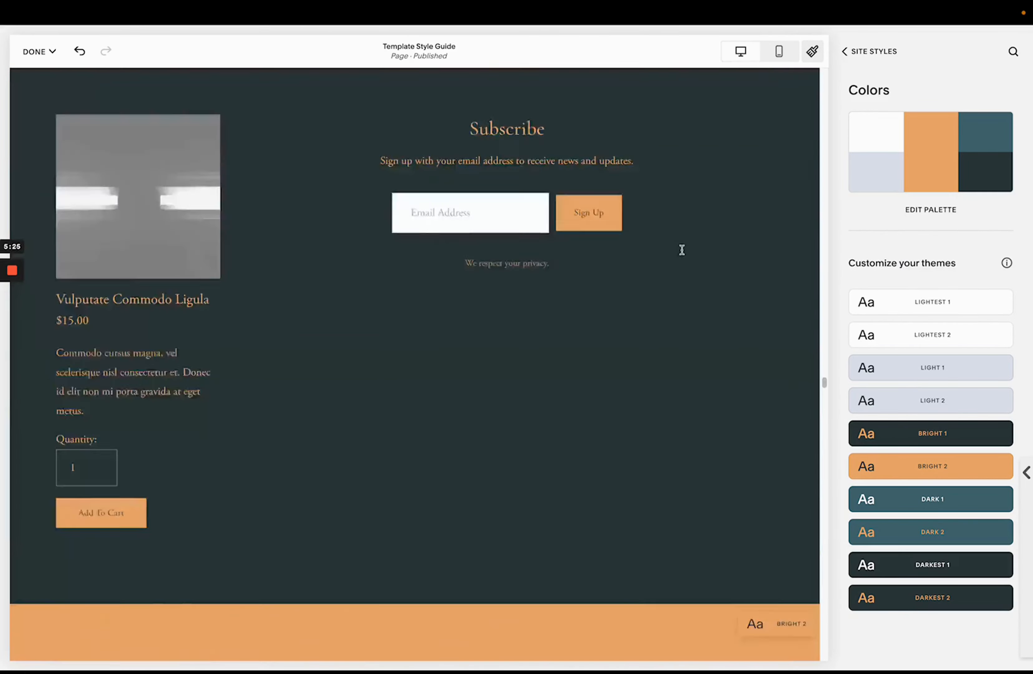
pyautogui.scroll(15, 684, 255)
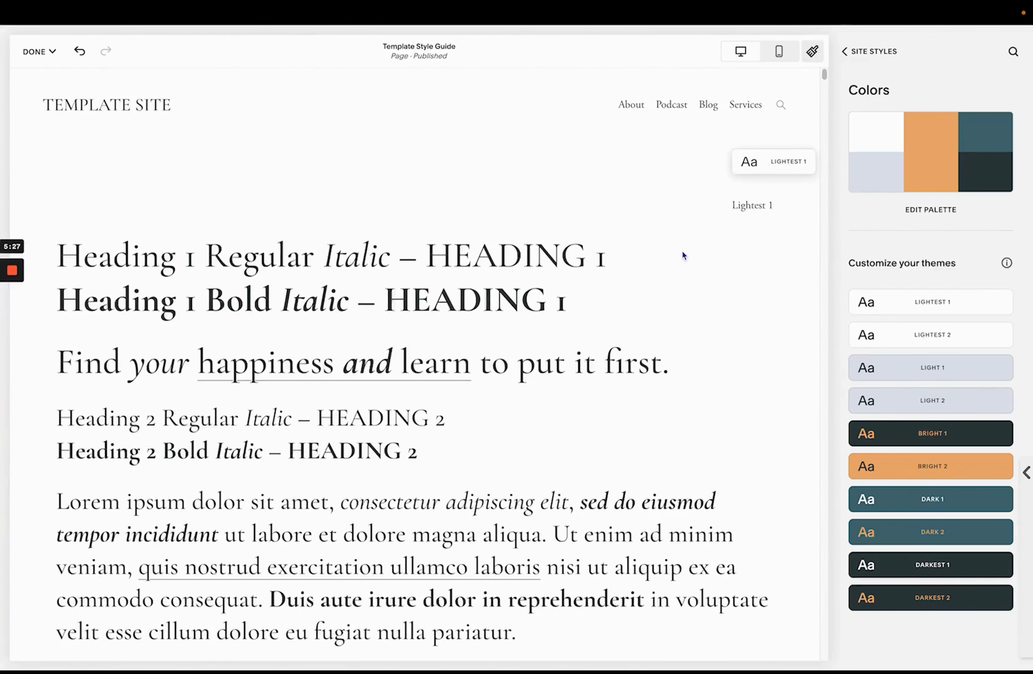
# - Open the palette editor, apply the grey, taupe and black preset palette, and return to the site colors
pyautogui.click(932, 210)
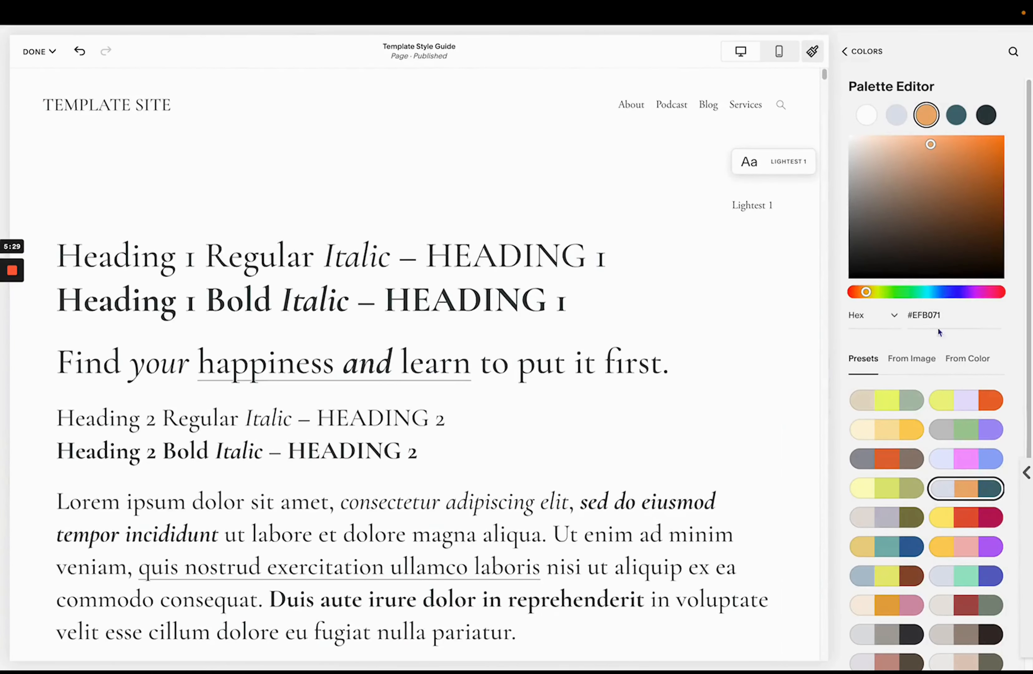
pyautogui.scroll(-5, 870, 503)
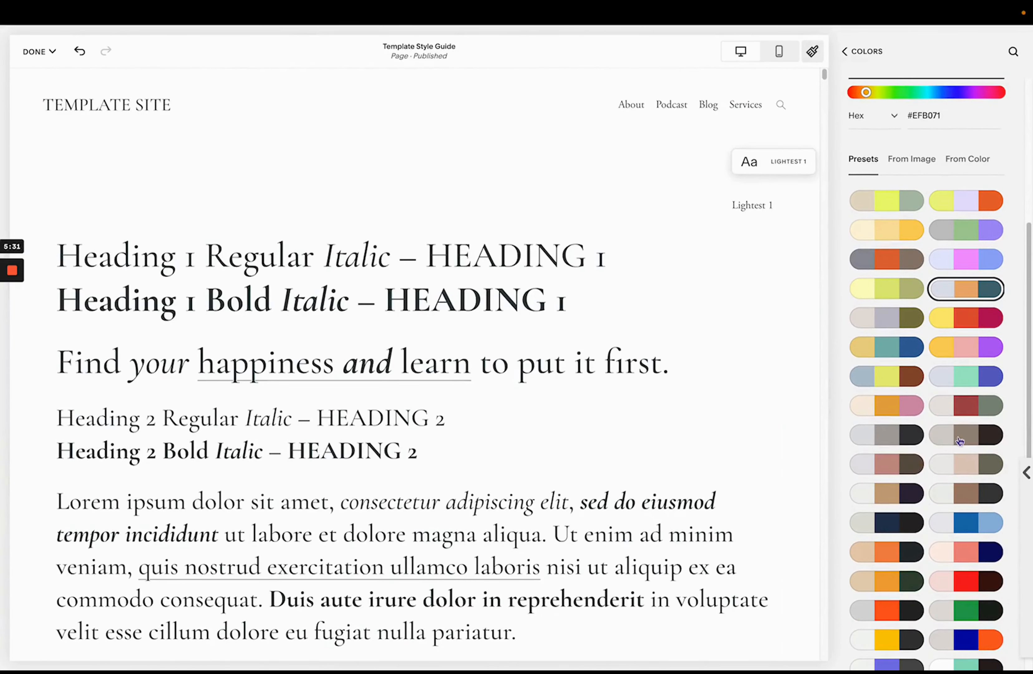
pyautogui.click(884, 438)
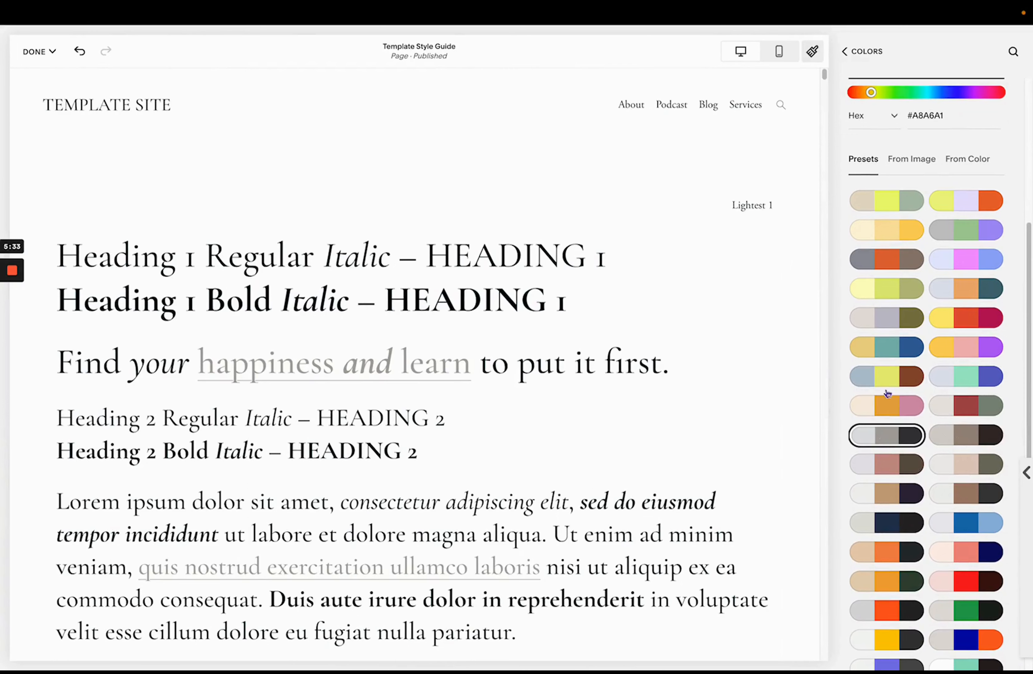
pyautogui.click(845, 52)
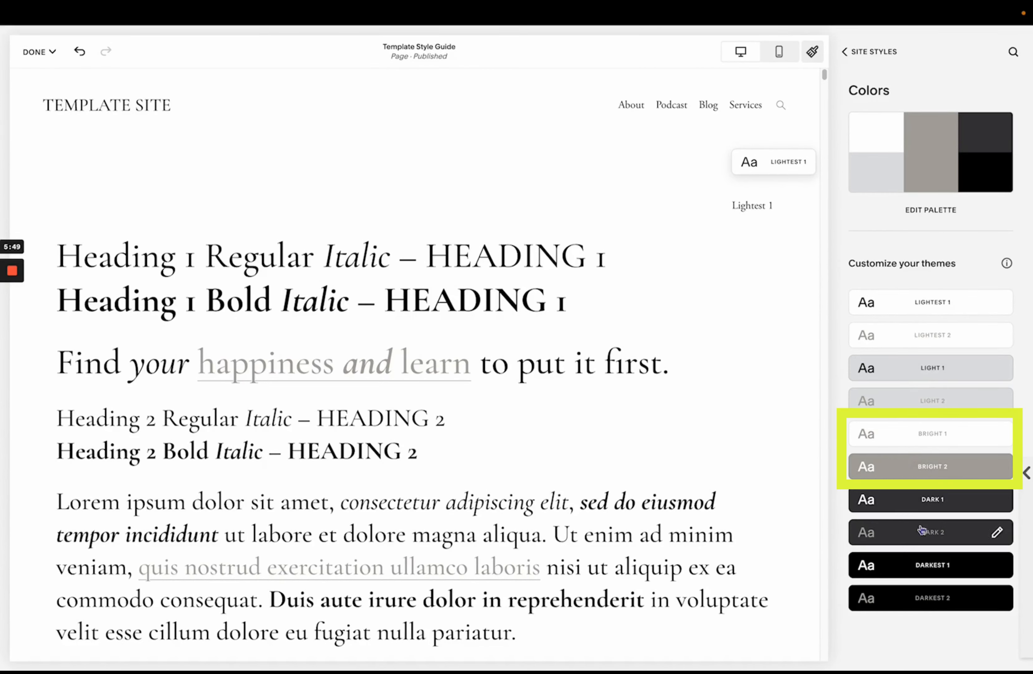
# - Inspect the Lightest 2 theme's color settings, then scroll the page to review the new palette across sections
pyautogui.click(895, 335)
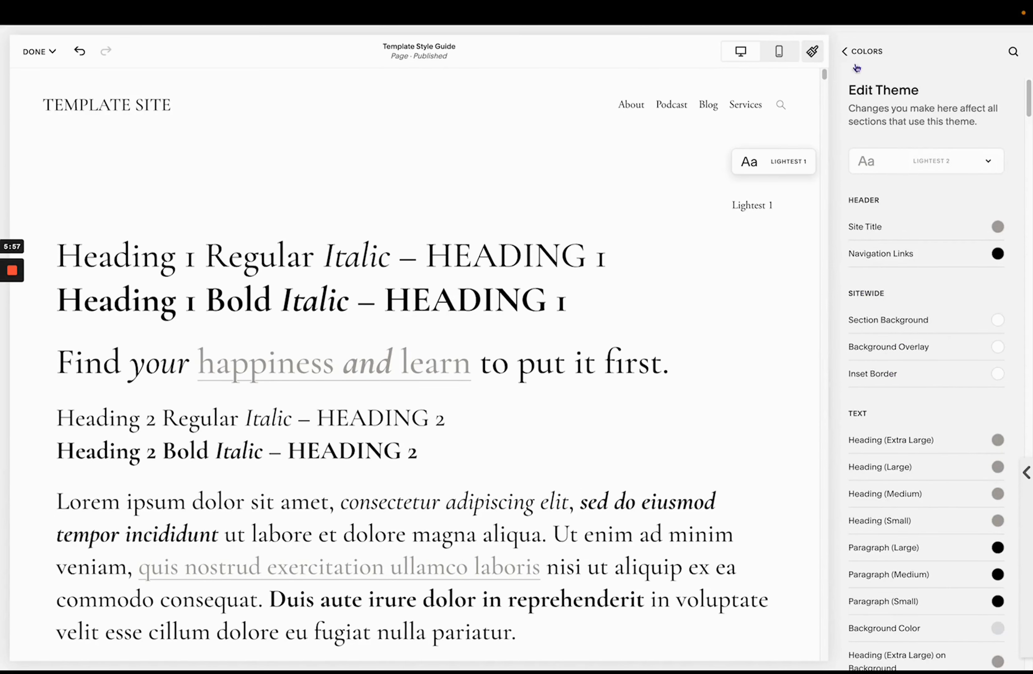
pyautogui.click(857, 52)
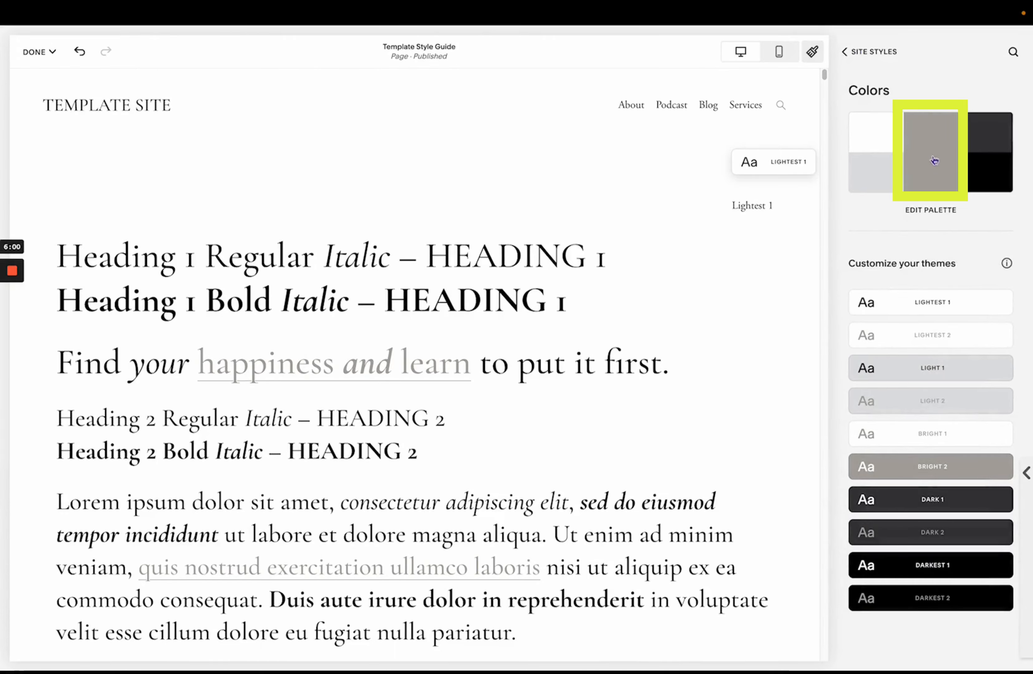
pyautogui.scroll(-15, 752, 341)
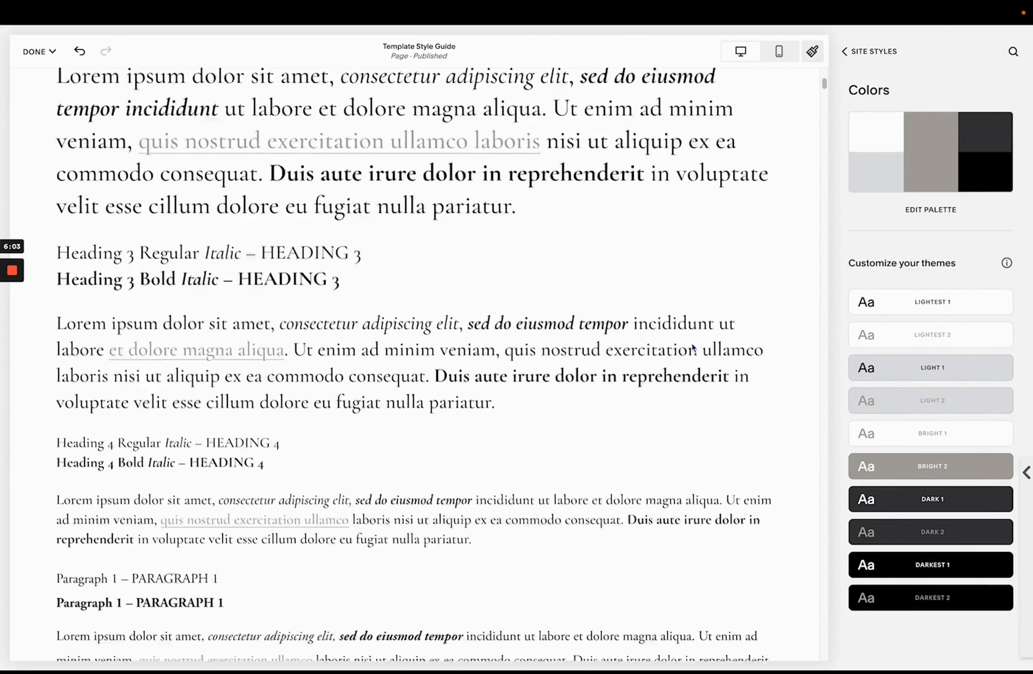
pyautogui.scroll(-1, 746, 338)
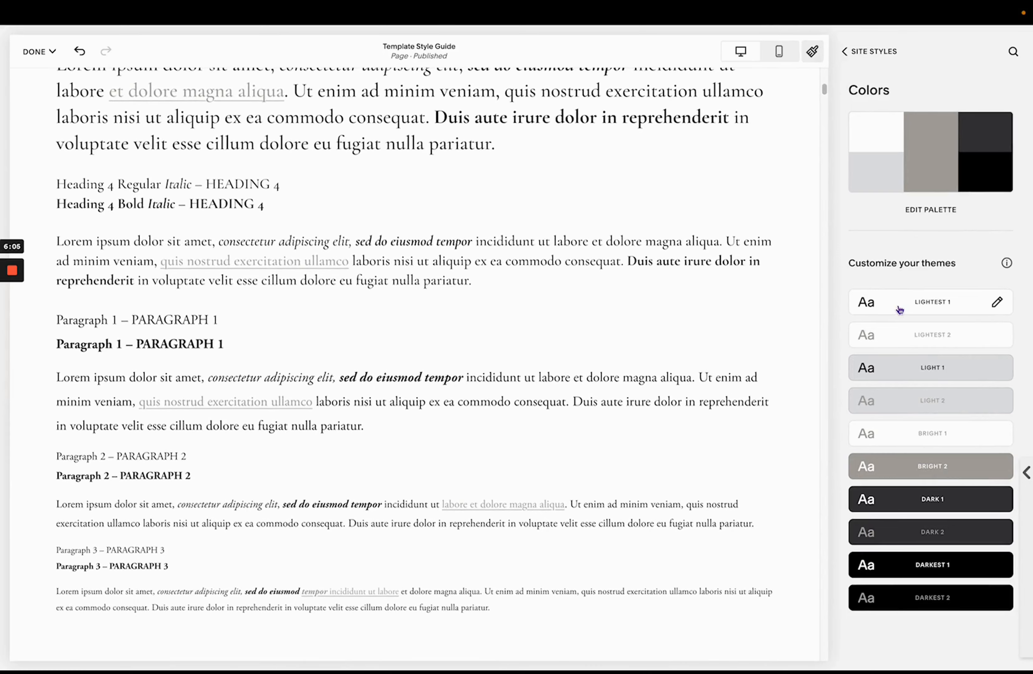
pyautogui.scroll(-2, 734, 327)
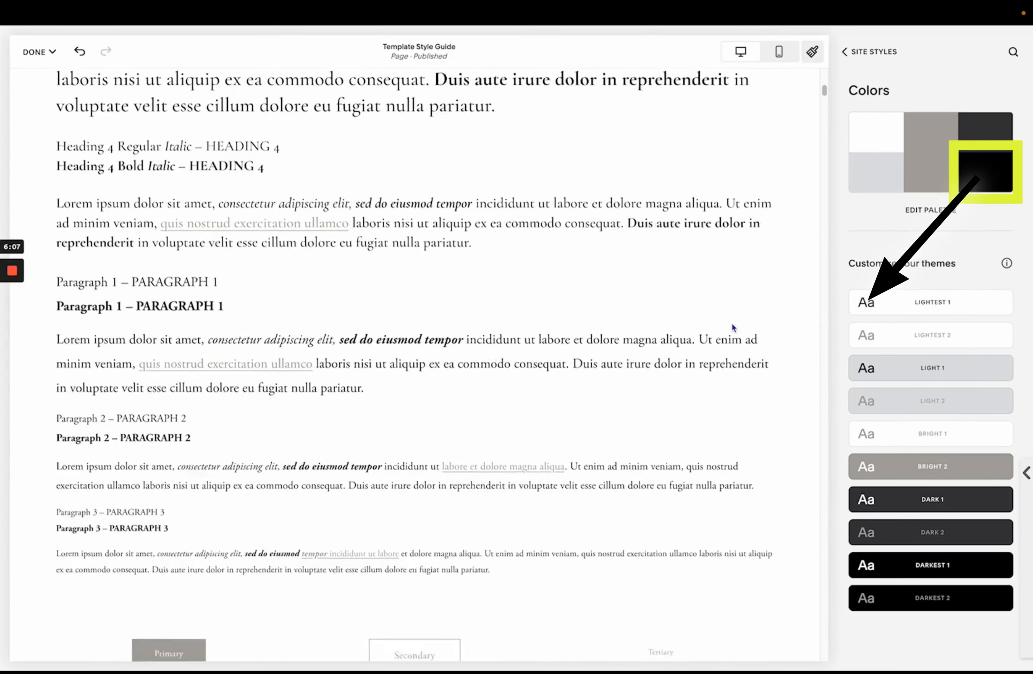
pyautogui.scroll(-20, 733, 326)
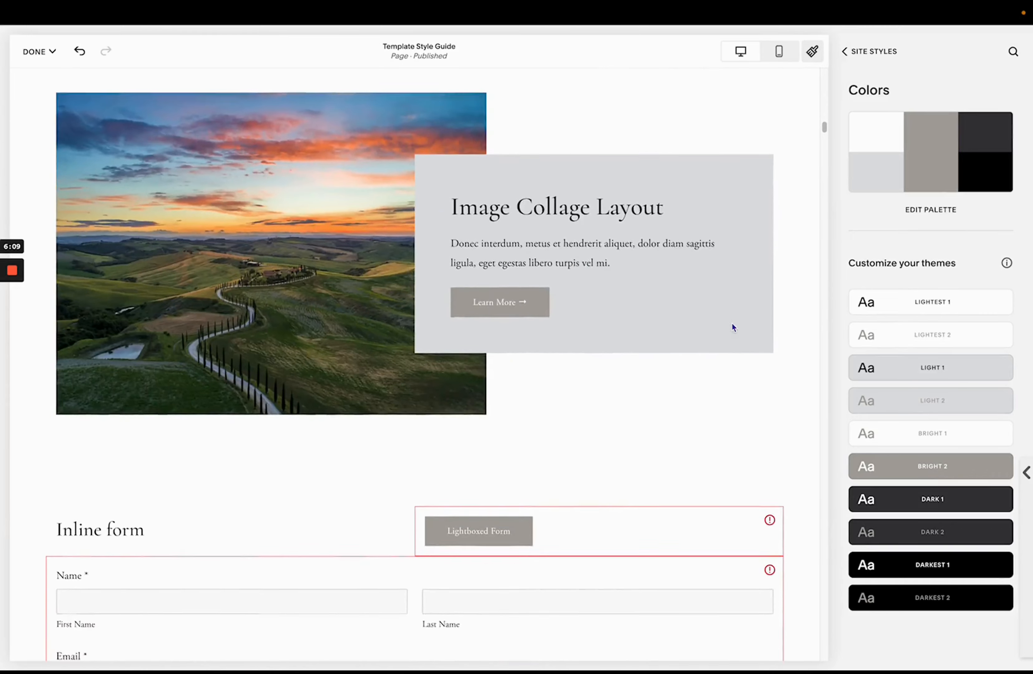
# - Scroll through the style guide page to review how the grey palette looks across the sections
pyautogui.scroll(-3, 732, 324)
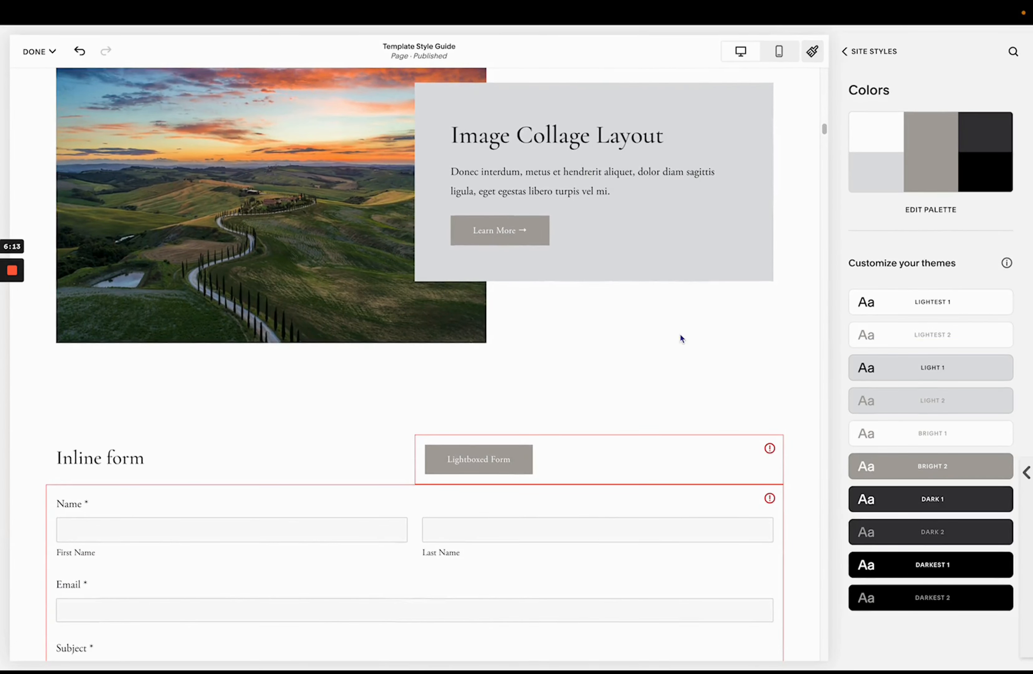
pyautogui.scroll(-20, 679, 337)
pyautogui.scroll(-20, 678, 337)
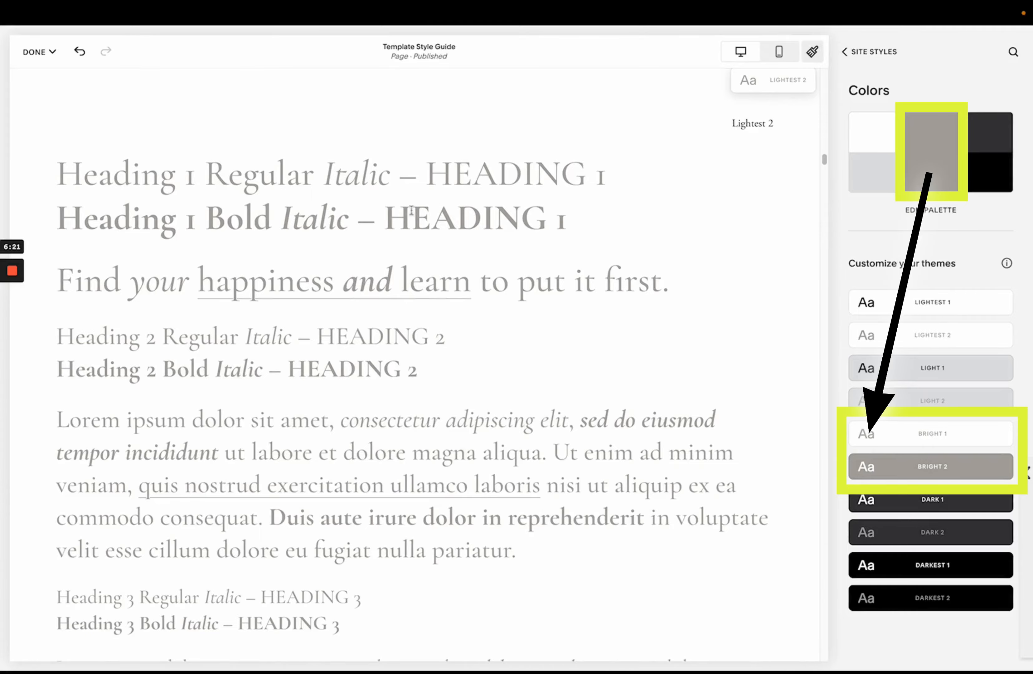
pyautogui.scroll(-20, 551, 363)
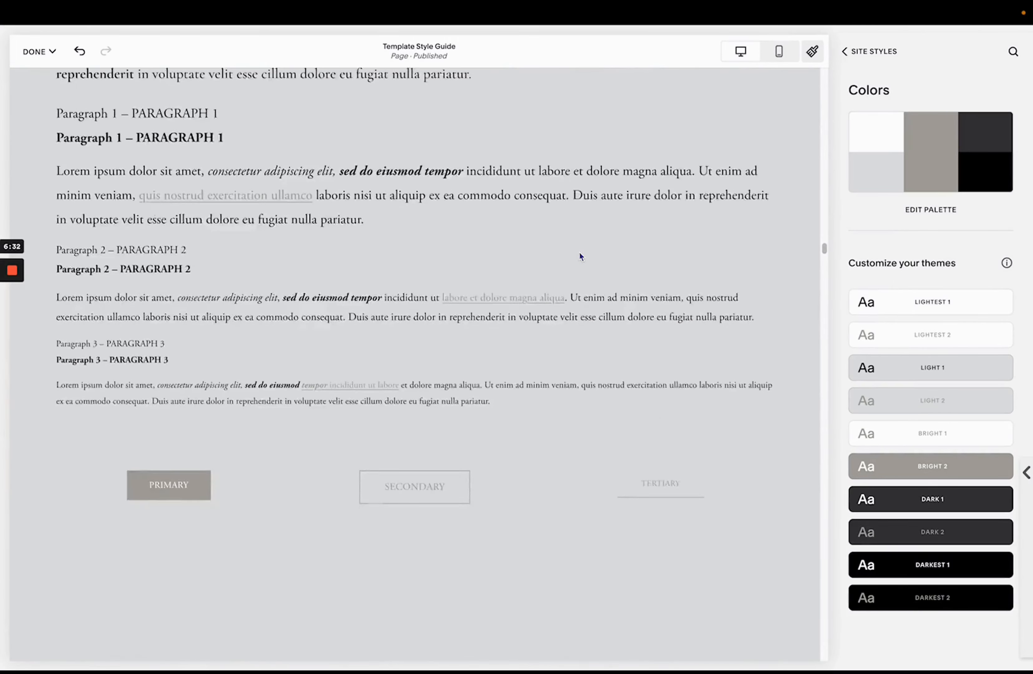
pyautogui.scroll(-18, 579, 251)
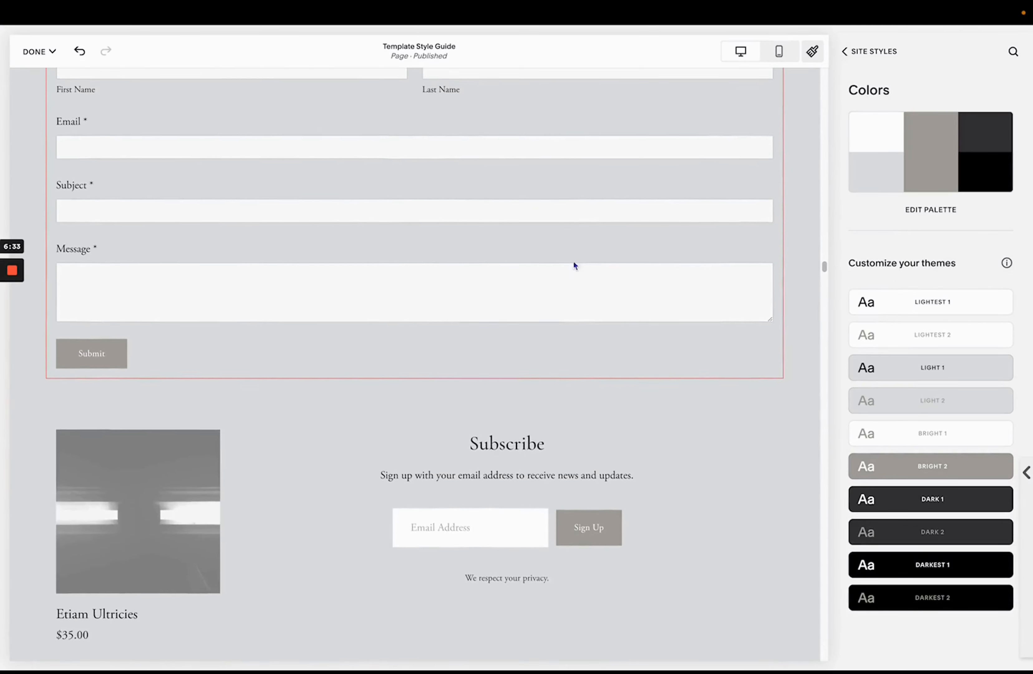
pyautogui.scroll(-15, 574, 266)
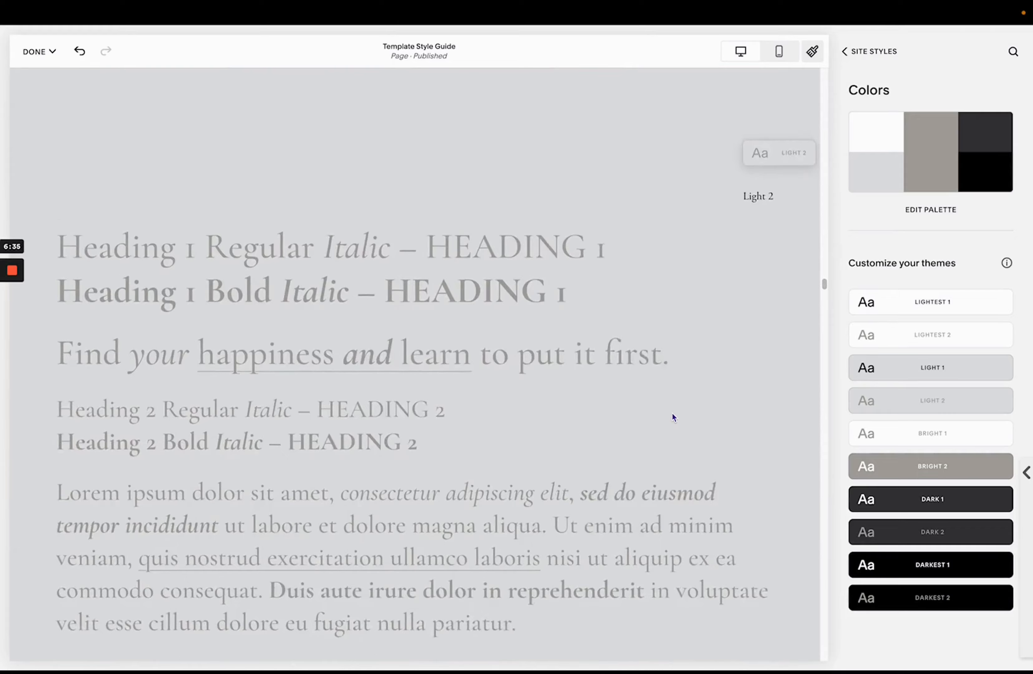
pyautogui.scroll(-3, 673, 416)
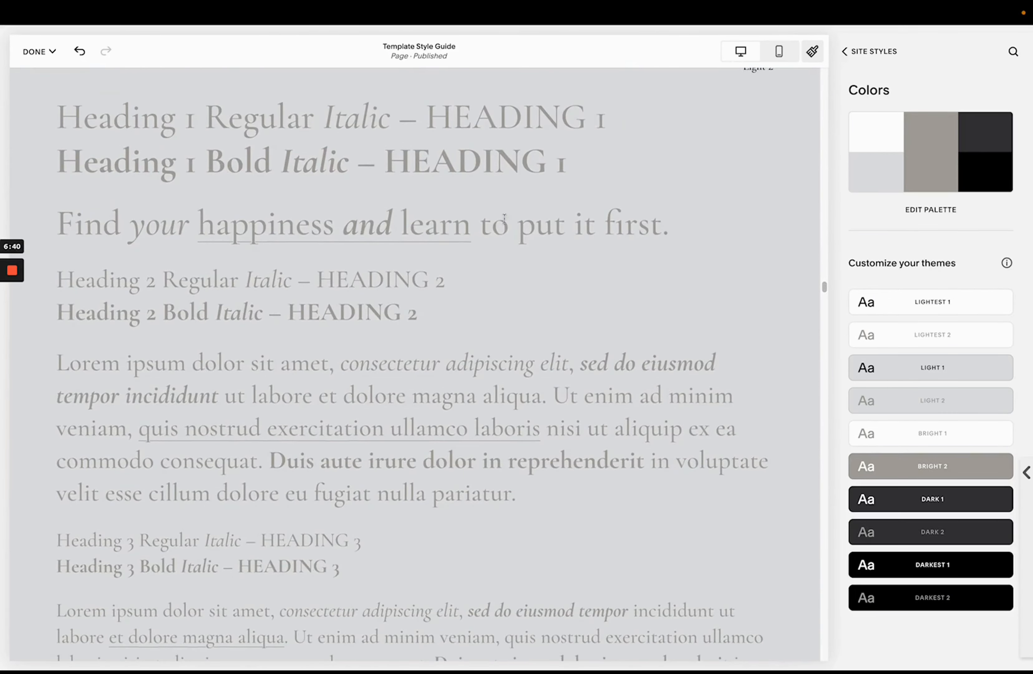
pyautogui.moveTo(474, 363); pyautogui.dragTo(638, 484)
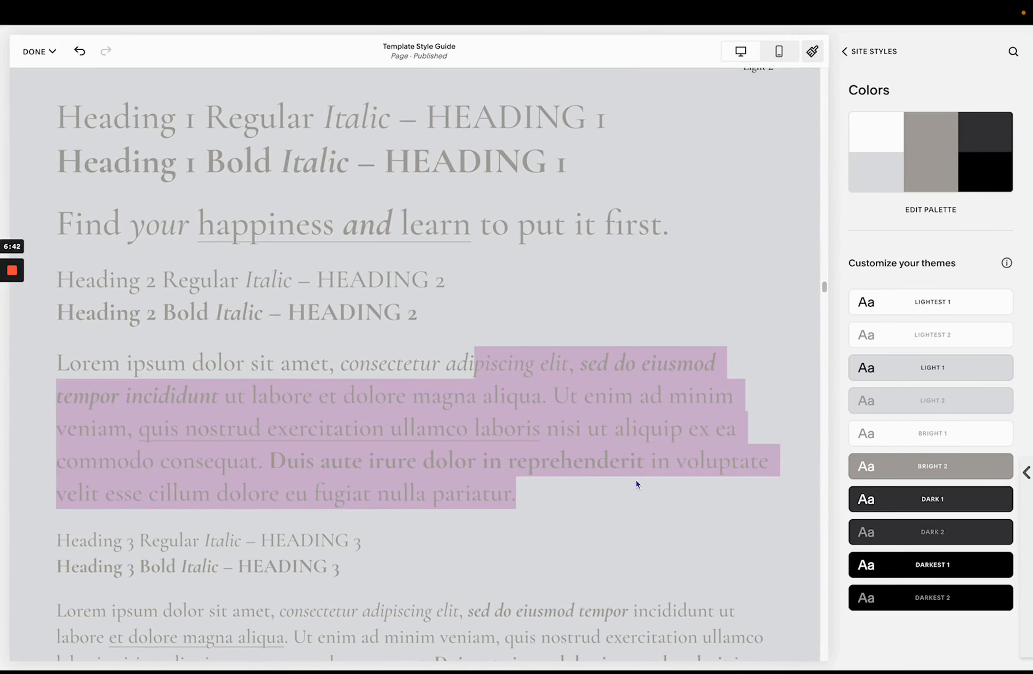
pyautogui.click(600, 353)
pyautogui.scroll(-10, 641, 334)
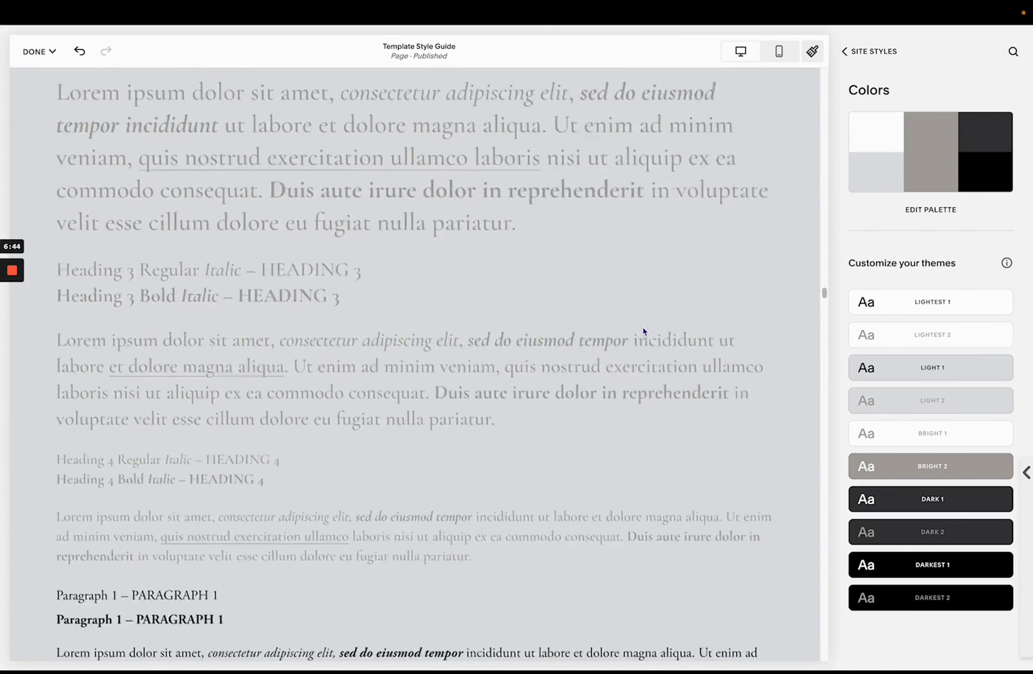
pyautogui.scroll(15, 671, 274)
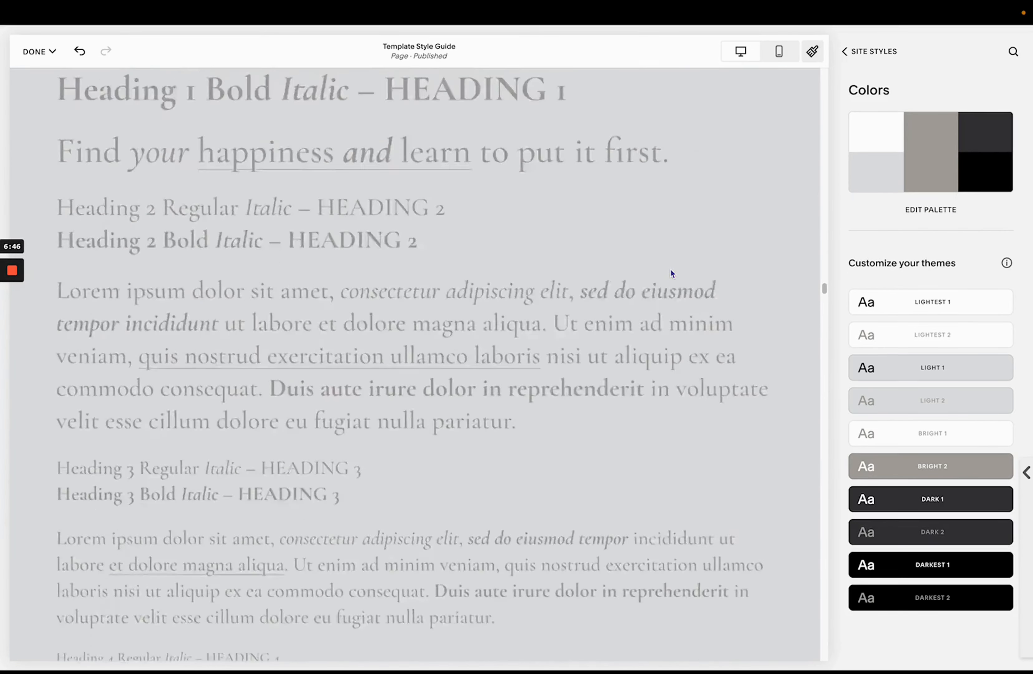
# - Open the palette editor, apply the peach, coral and navy preset palette, and return to the site colors
pyautogui.click(921, 214)
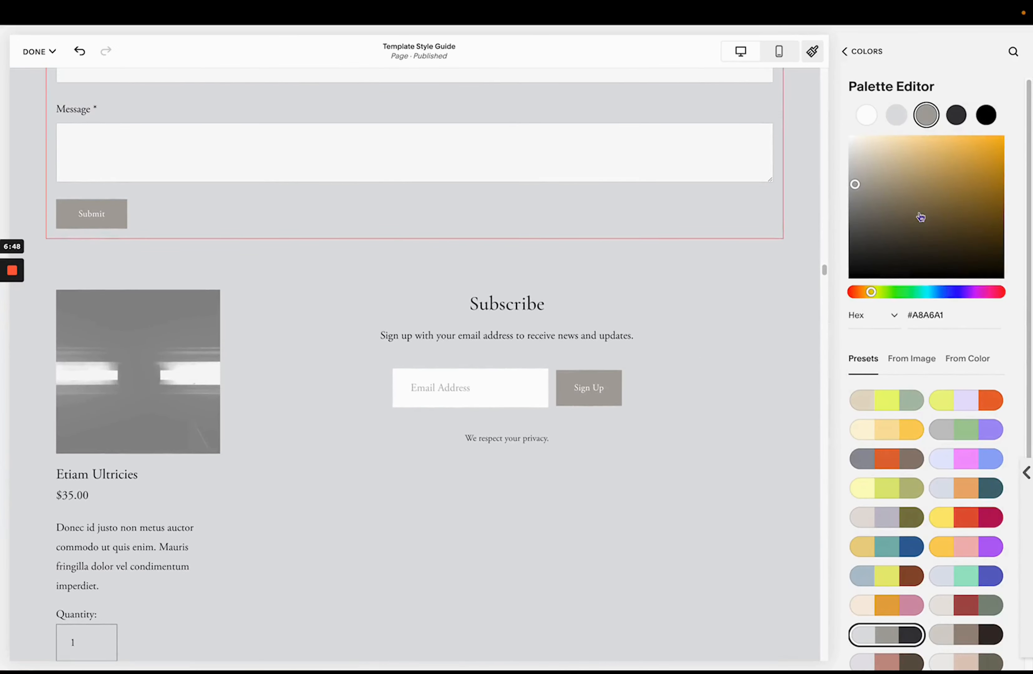
pyautogui.scroll(-5, 970, 531)
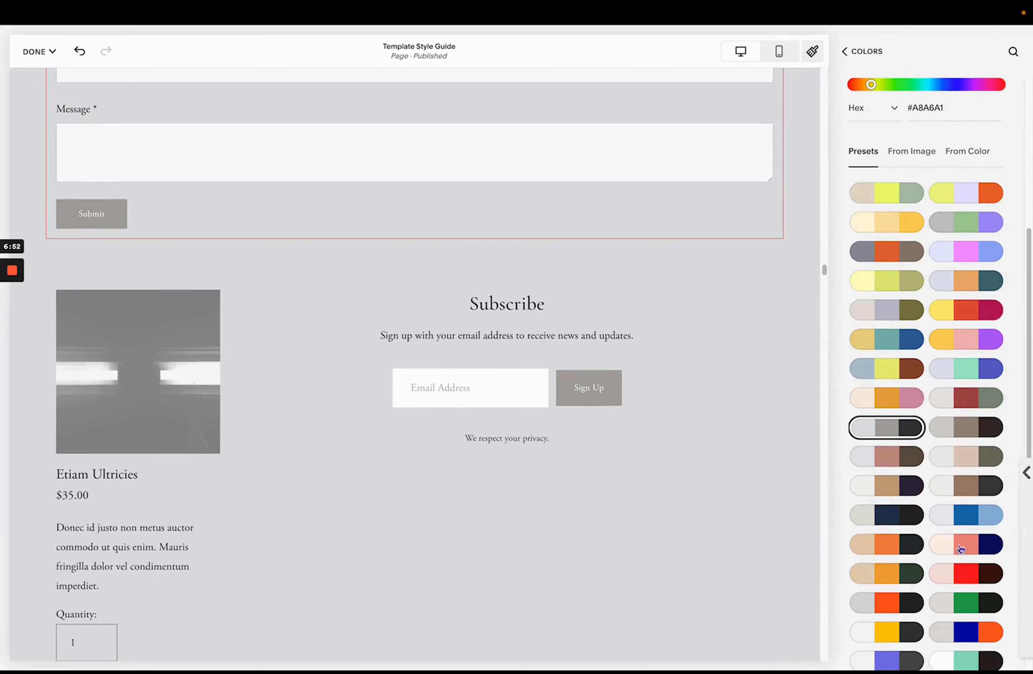
pyautogui.click(961, 549)
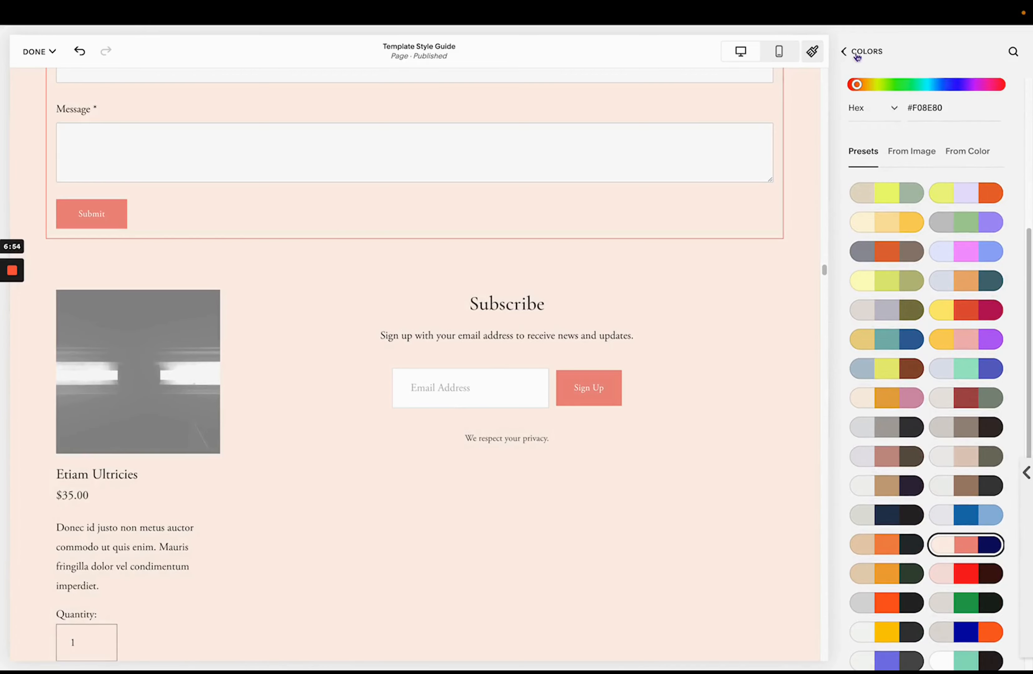
pyautogui.scroll(6, 737, 312)
pyautogui.scroll(20, 735, 313)
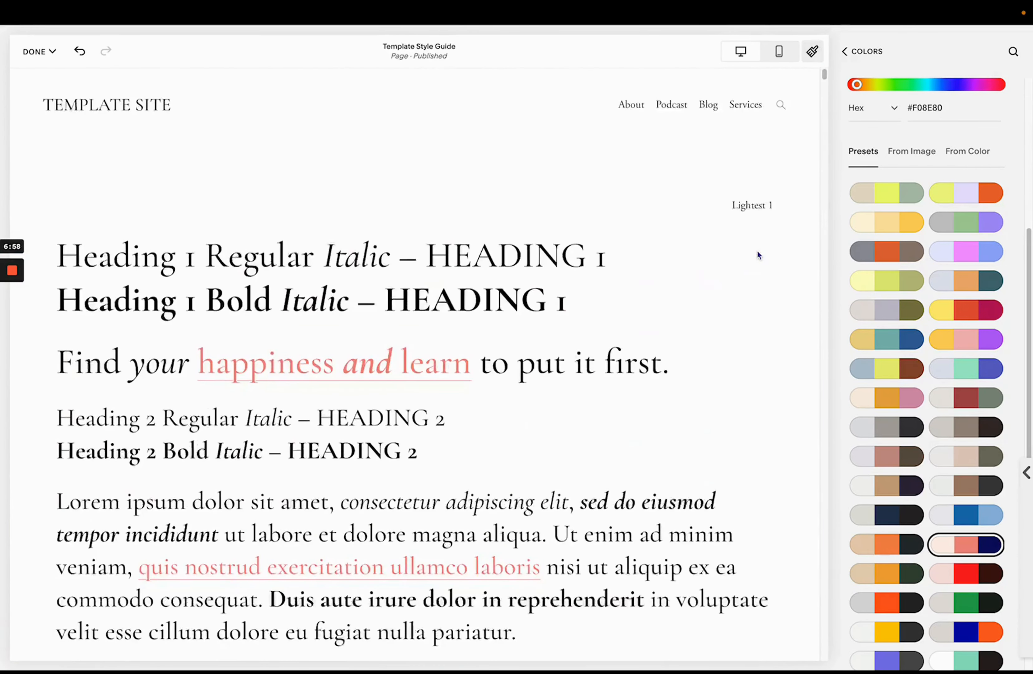
pyautogui.click(844, 51)
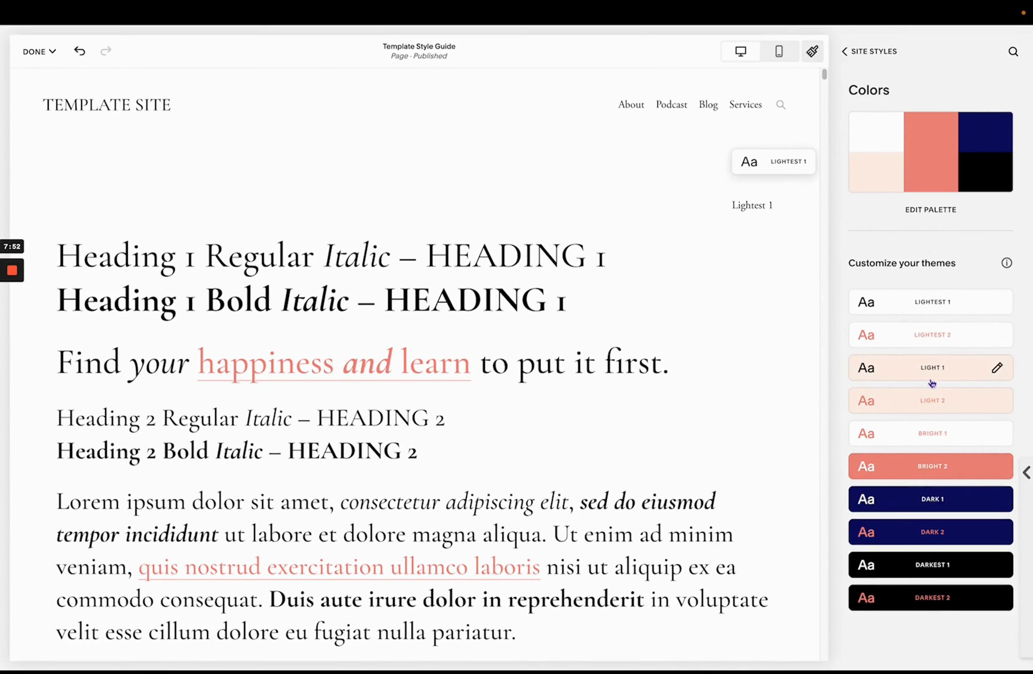
# - Review the new palette across the page, then open the Lightest 1 theme's color settings
pyautogui.scroll(-5, 759, 344)
pyautogui.scroll(-20, 758, 341)
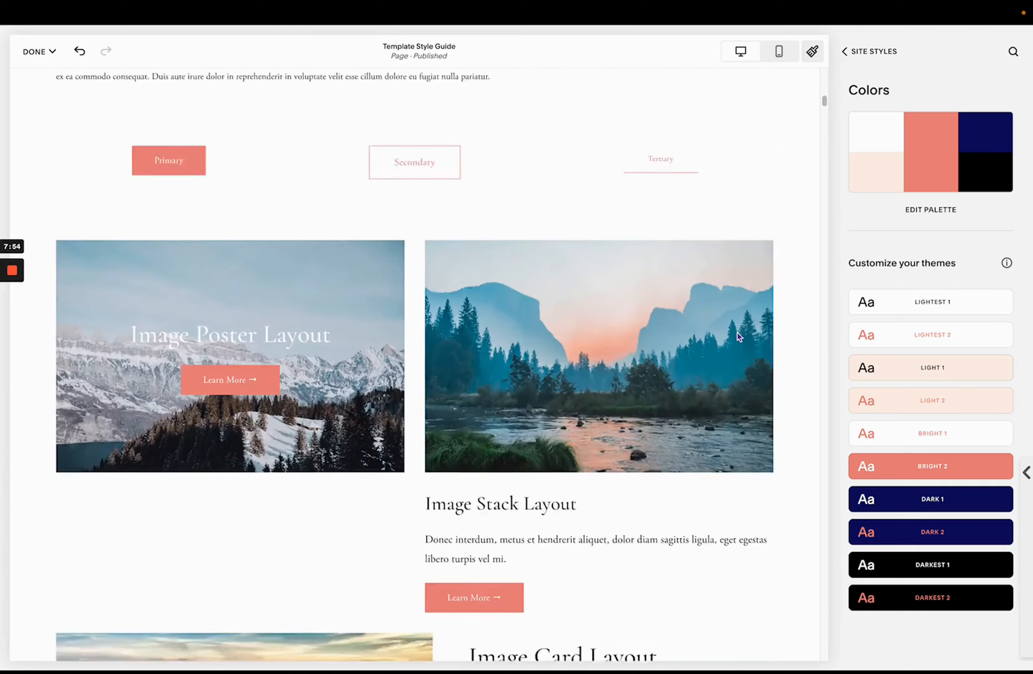
pyautogui.scroll(20, 737, 333)
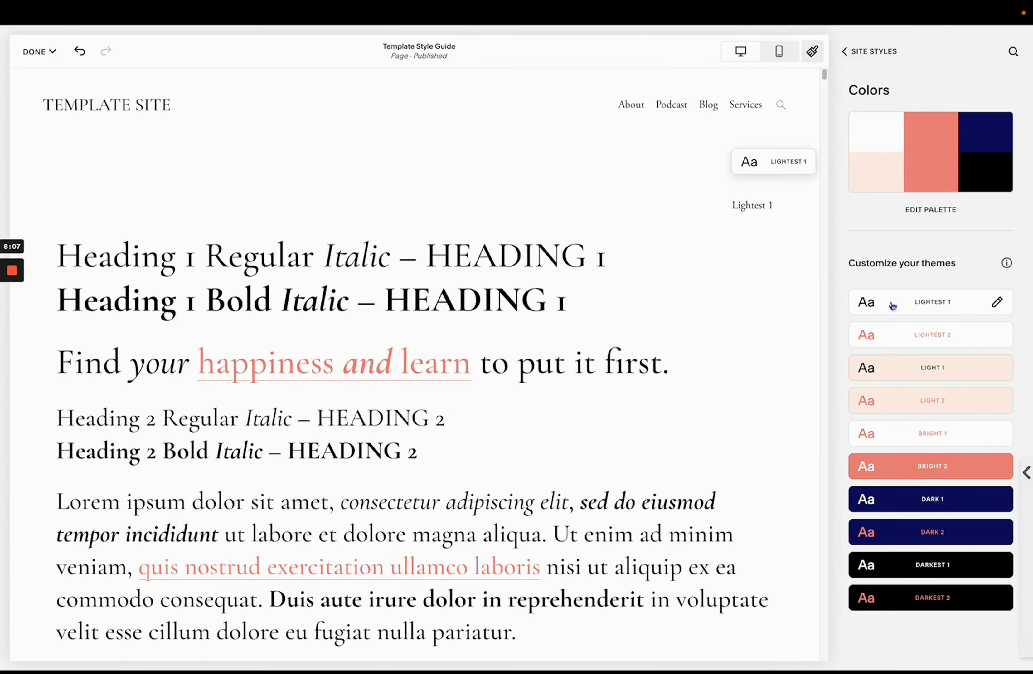
pyautogui.scroll(-20, 718, 368)
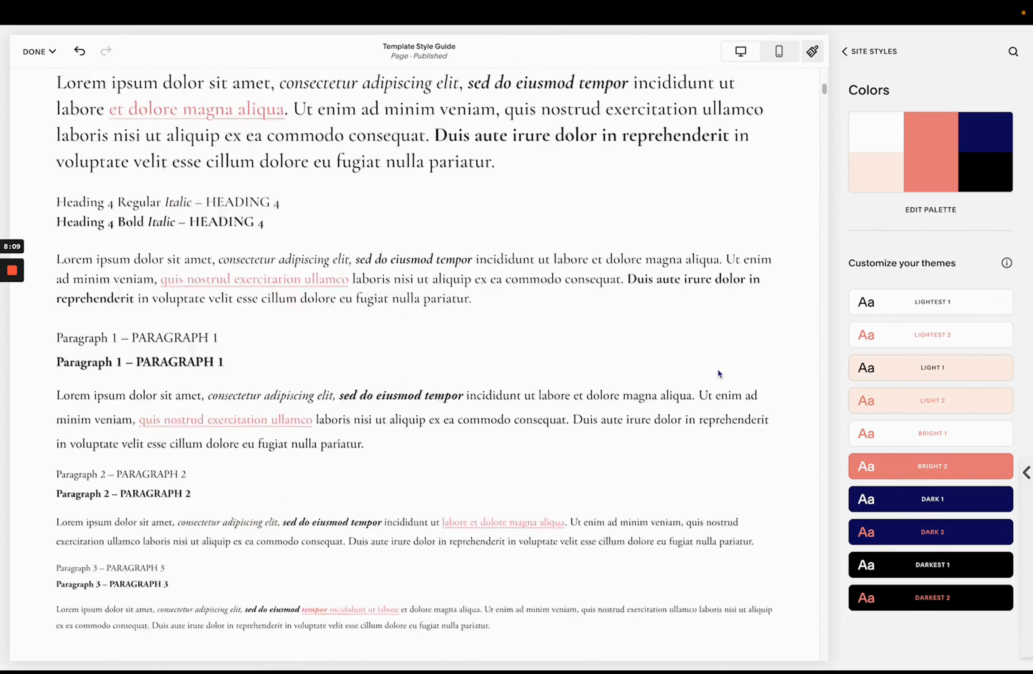
pyautogui.scroll(-5, 717, 373)
pyautogui.scroll(7, 718, 373)
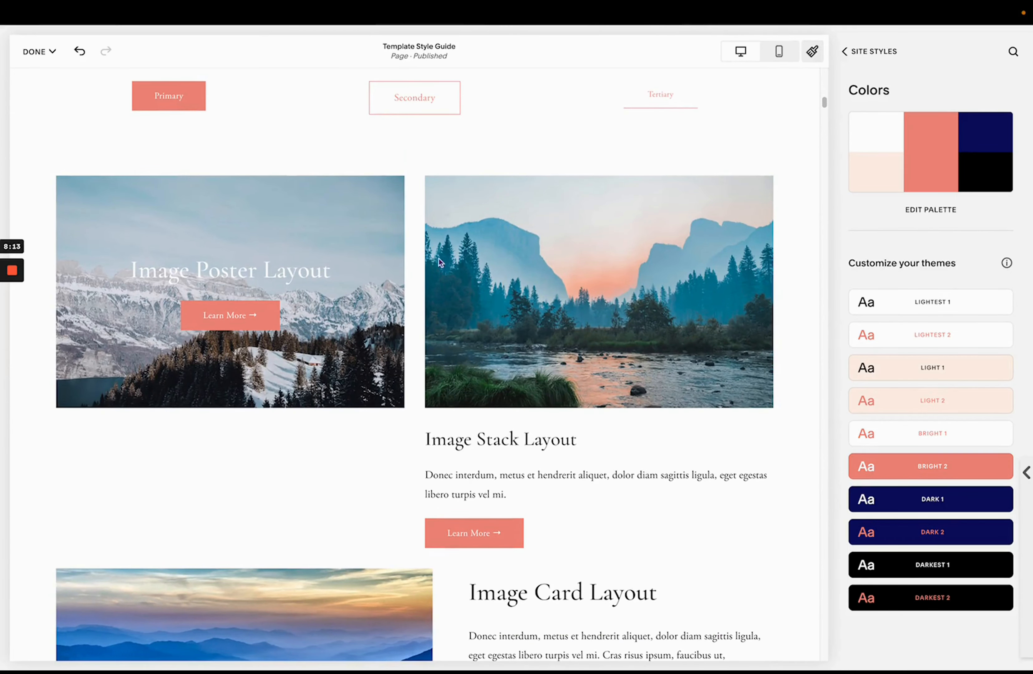
pyautogui.click(900, 302)
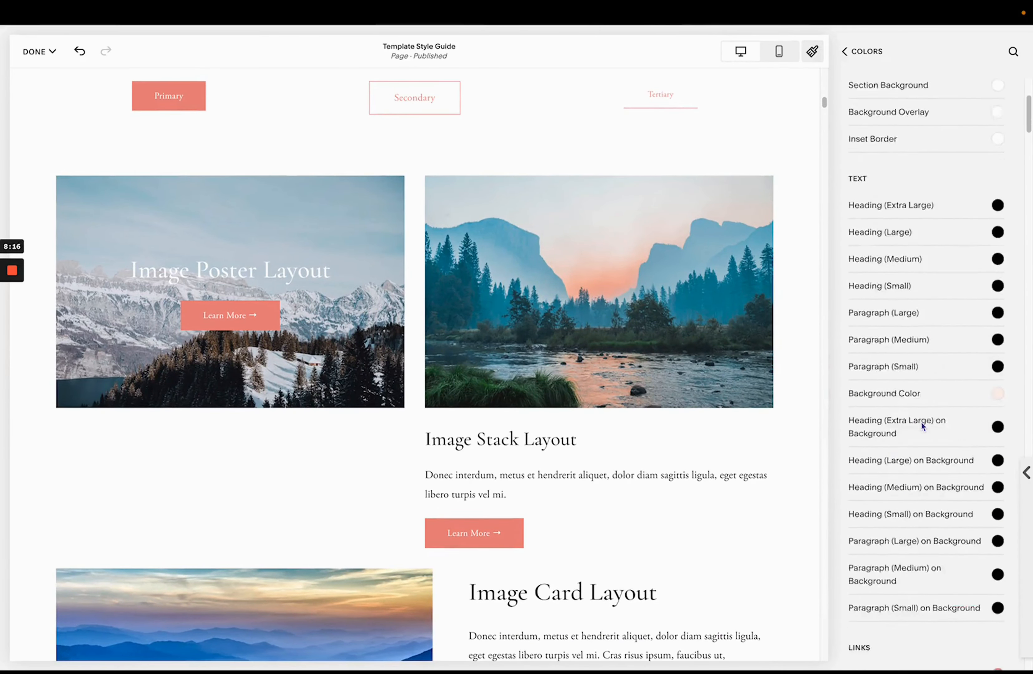
pyautogui.scroll(-7, 921, 421)
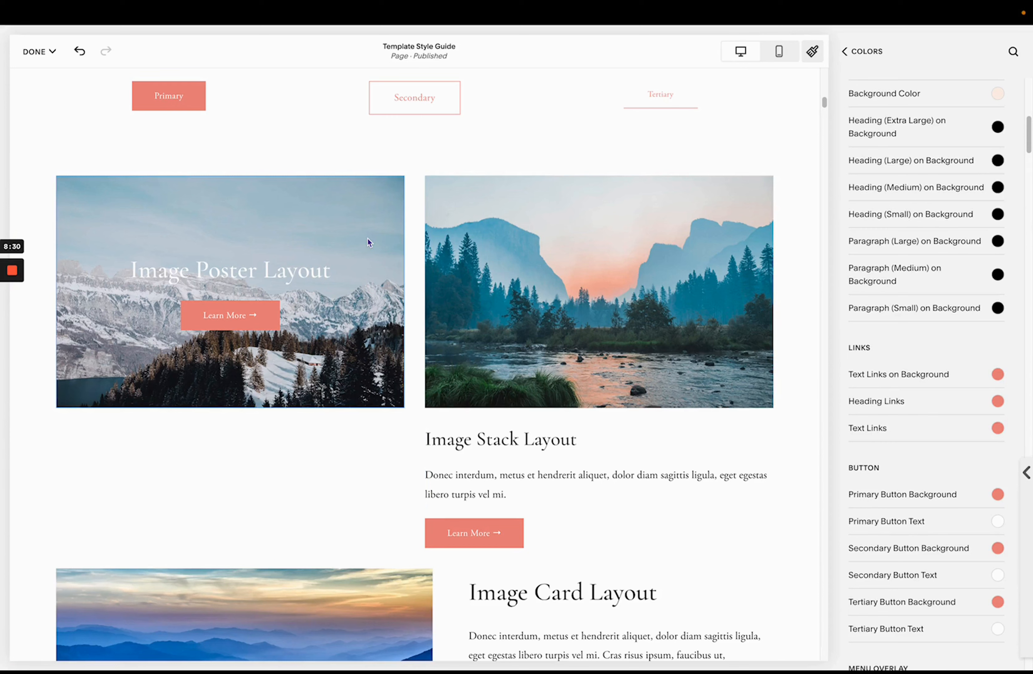
# - Select the Image Poster block and set its Image Overlay opacity slider to full
pyautogui.click(361, 231)
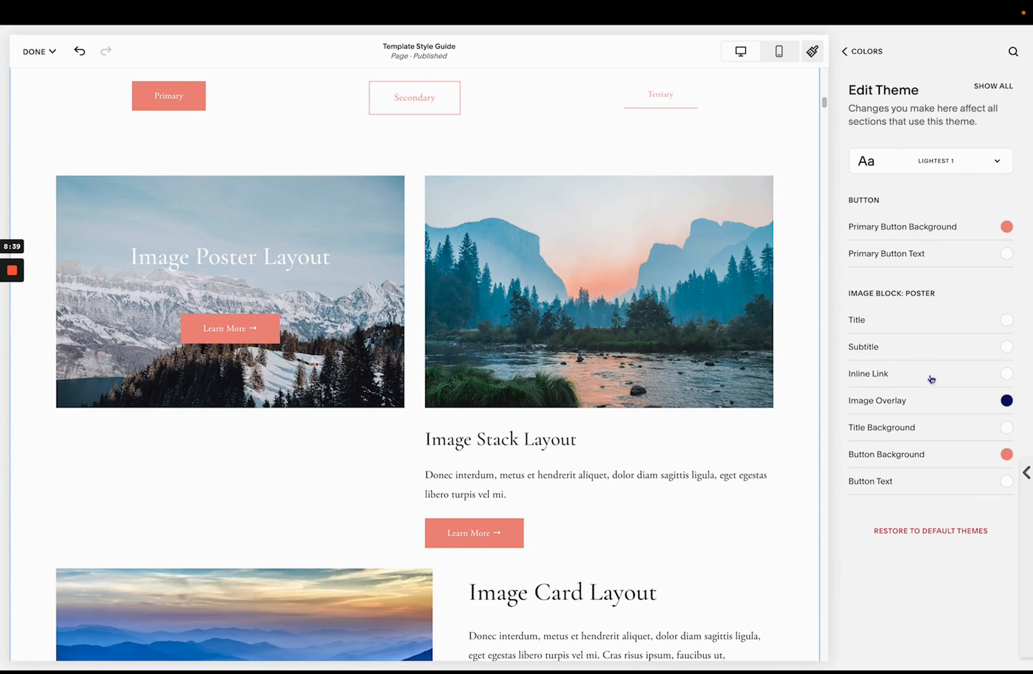
pyautogui.click(881, 406)
pyautogui.moveTo(1014, 401); pyautogui.dragTo(830, 406)
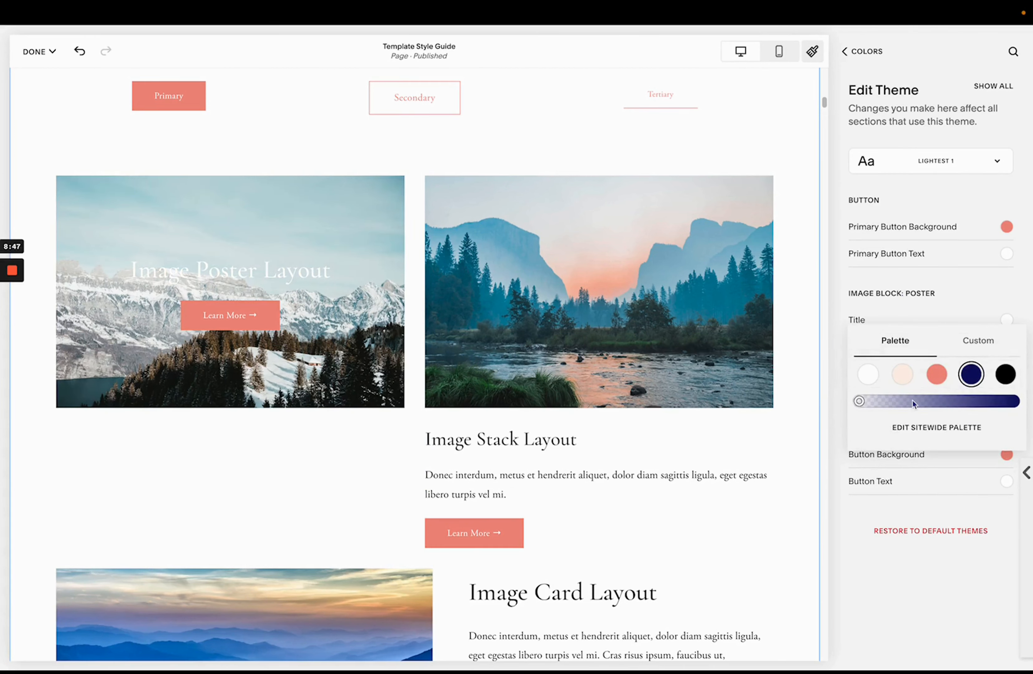
pyautogui.moveTo(912, 400); pyautogui.dragTo(1026, 409)
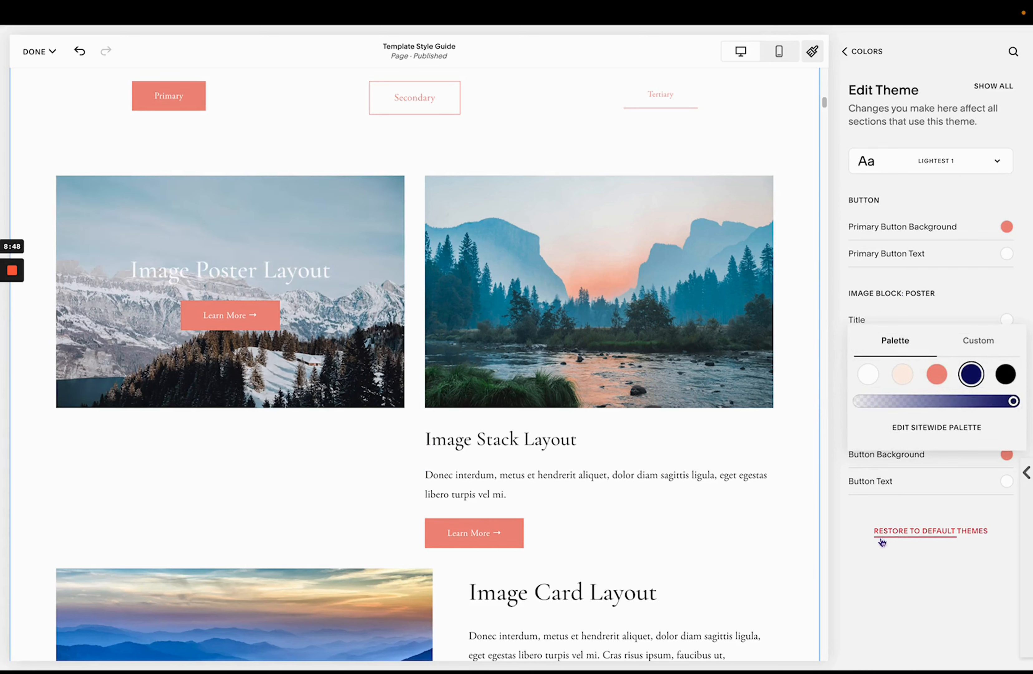
# - Select the Image Stack block and inspect its Image Overlay color and opacity
pyautogui.click(562, 307)
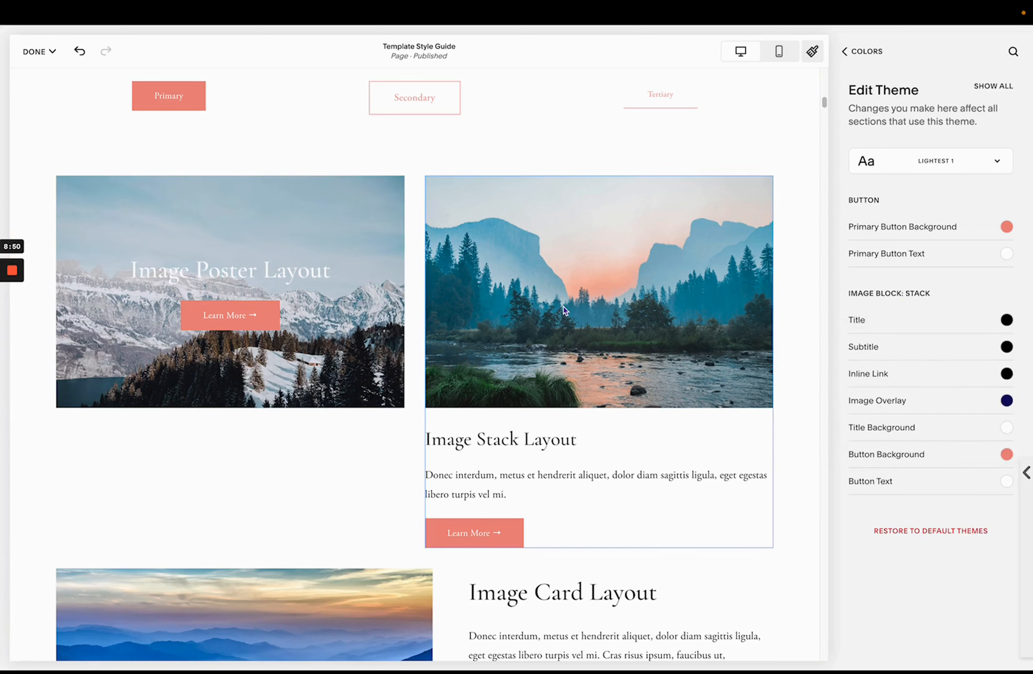
pyautogui.click(885, 404)
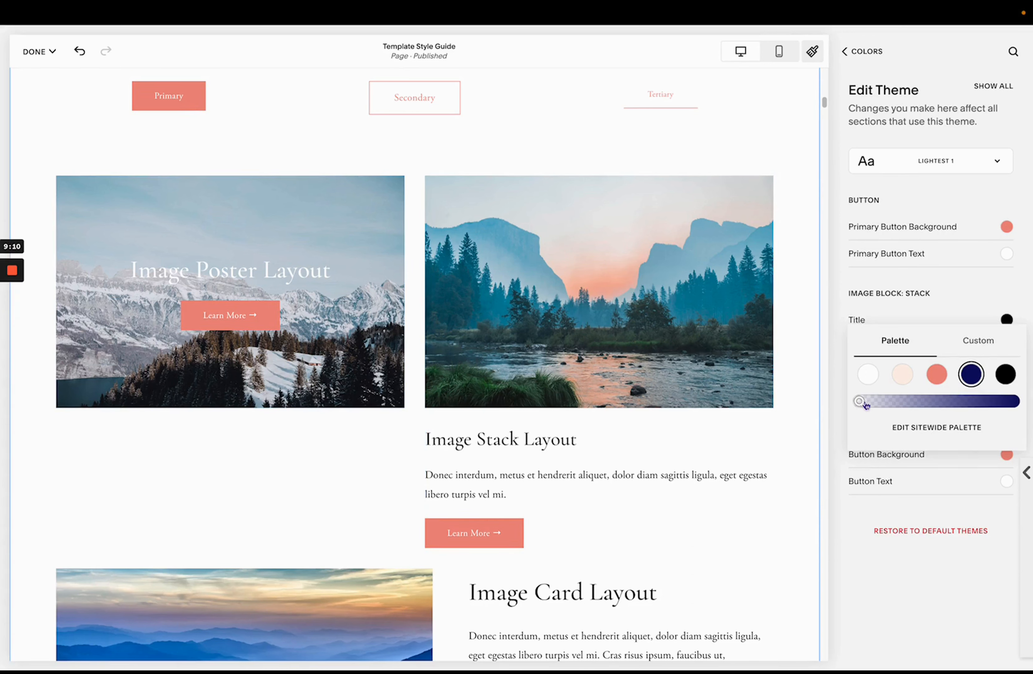
pyautogui.moveTo(868, 410); pyautogui.dragTo(820, 408)
pyautogui.click(864, 586)
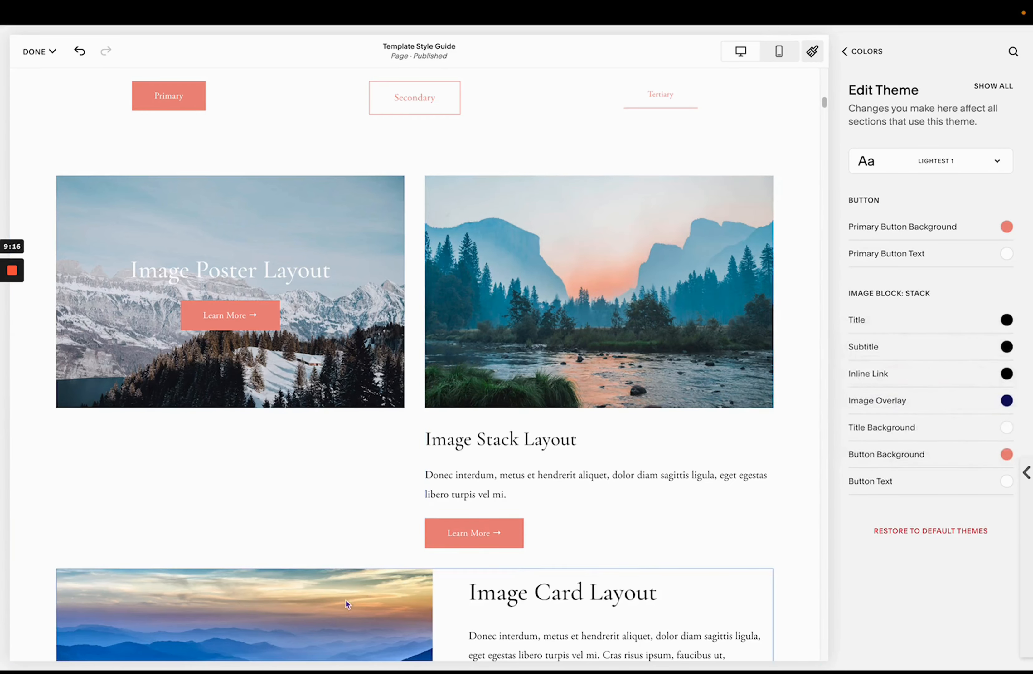
# - Inspect the Image Overlay settings of the Image Card and Image Overlap blocks and scroll through the layouts
pyautogui.scroll(-10, 470, 597)
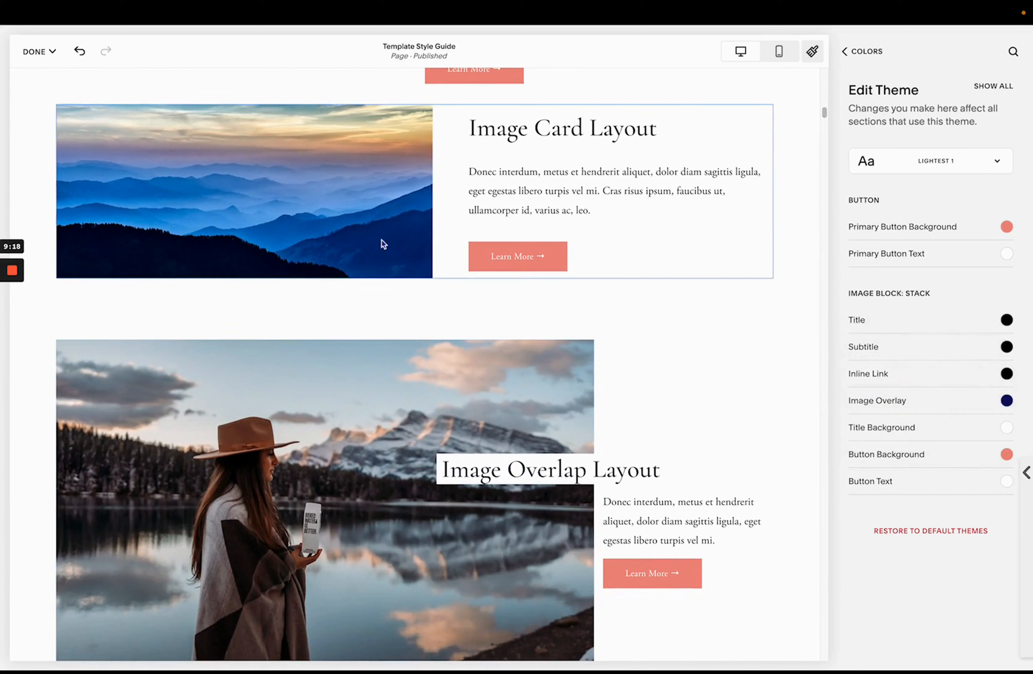
pyautogui.click(368, 208)
pyautogui.click(953, 400)
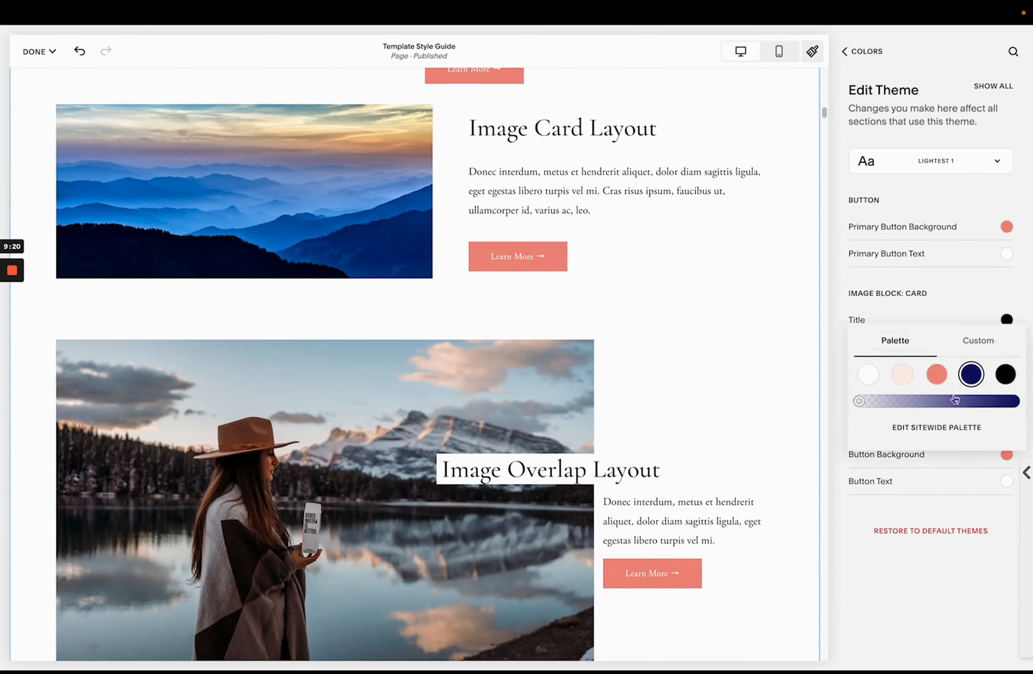
pyautogui.click(858, 577)
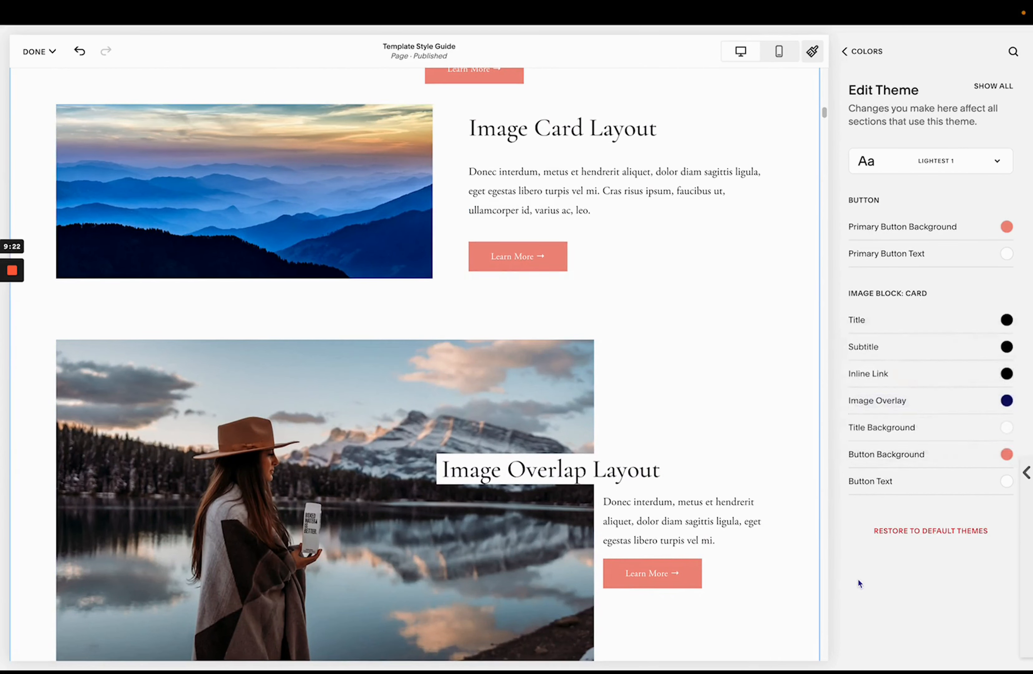
pyautogui.click(483, 386)
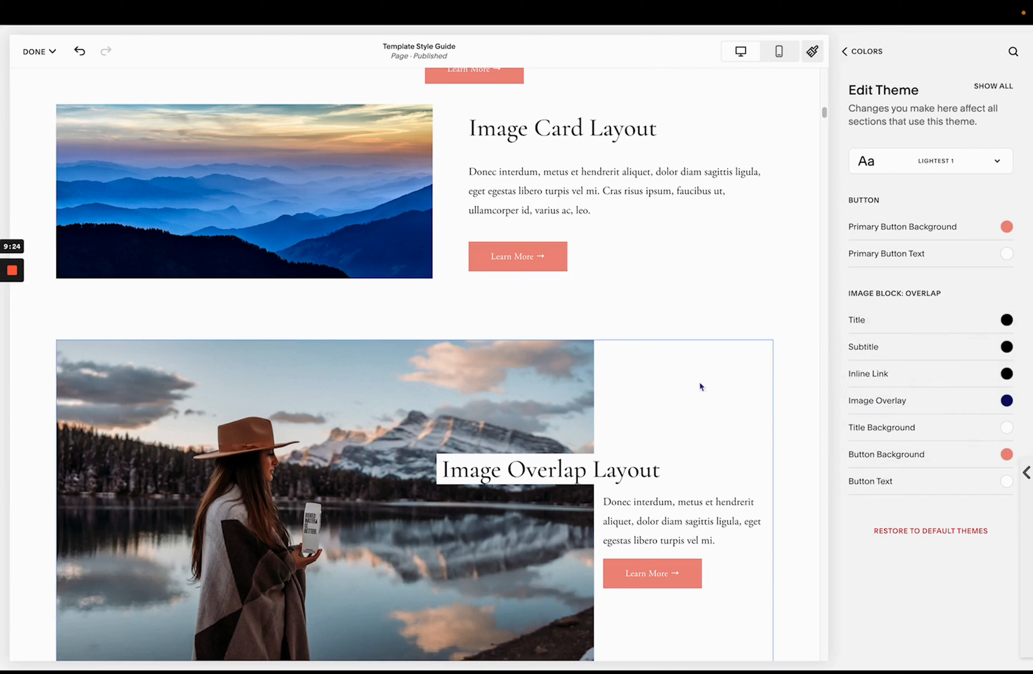
pyautogui.click(880, 408)
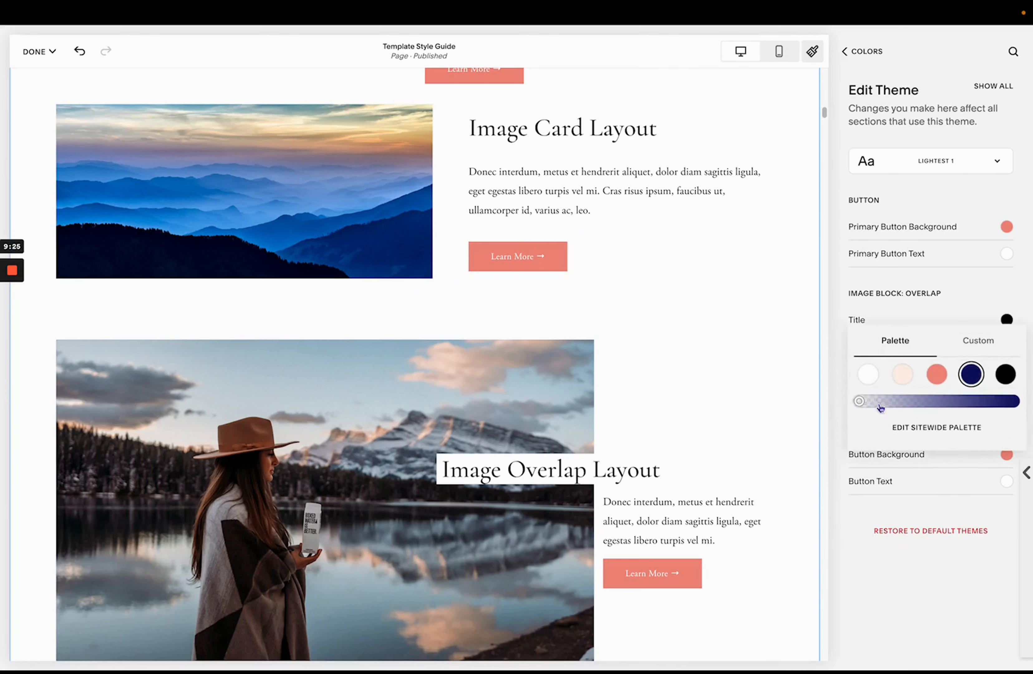
pyautogui.click(867, 586)
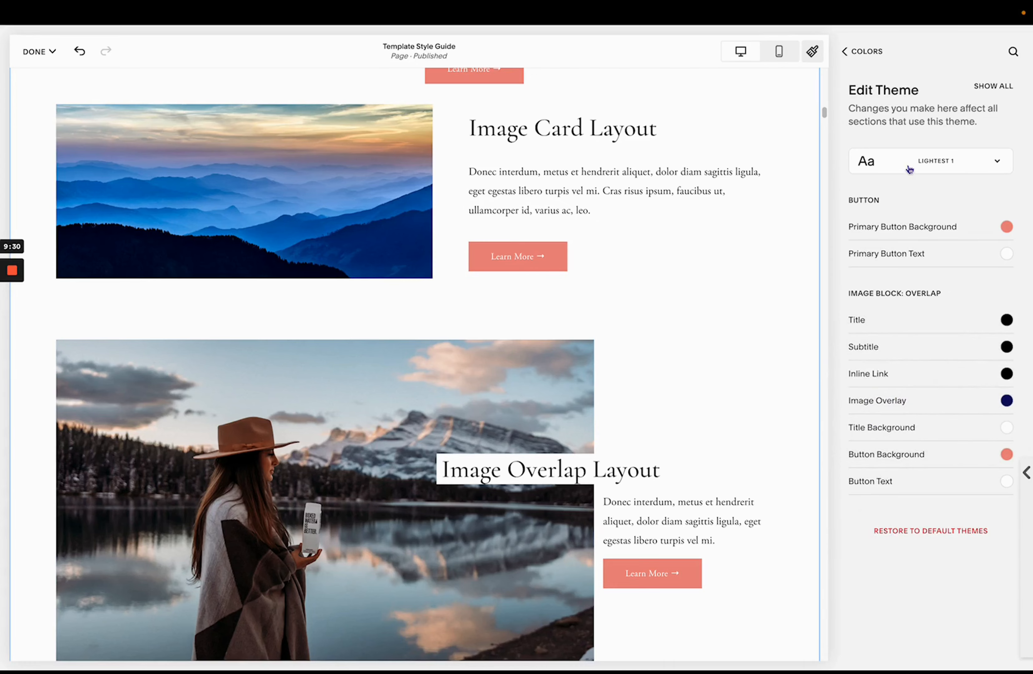
pyautogui.scroll(8, 379, 175)
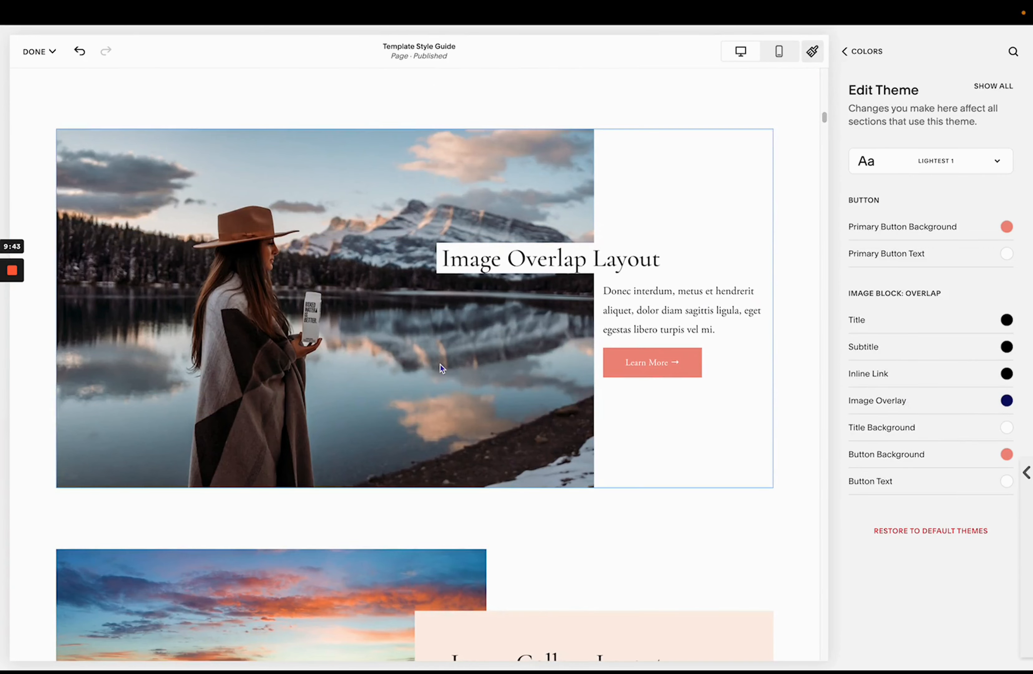
pyautogui.scroll(-5, 443, 364)
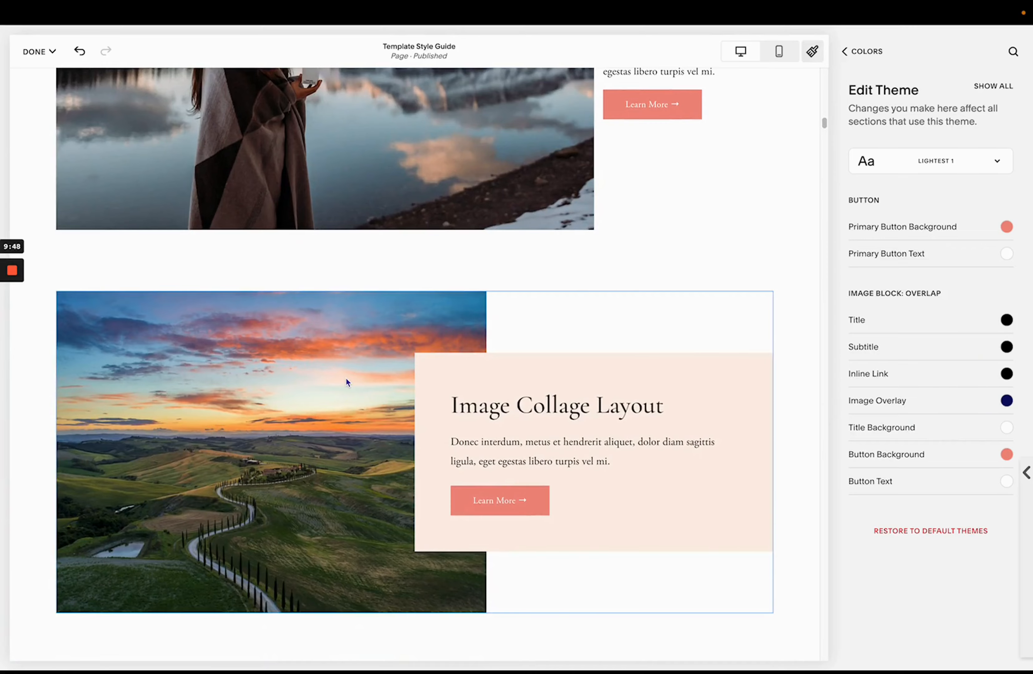
pyautogui.scroll(-20, 382, 357)
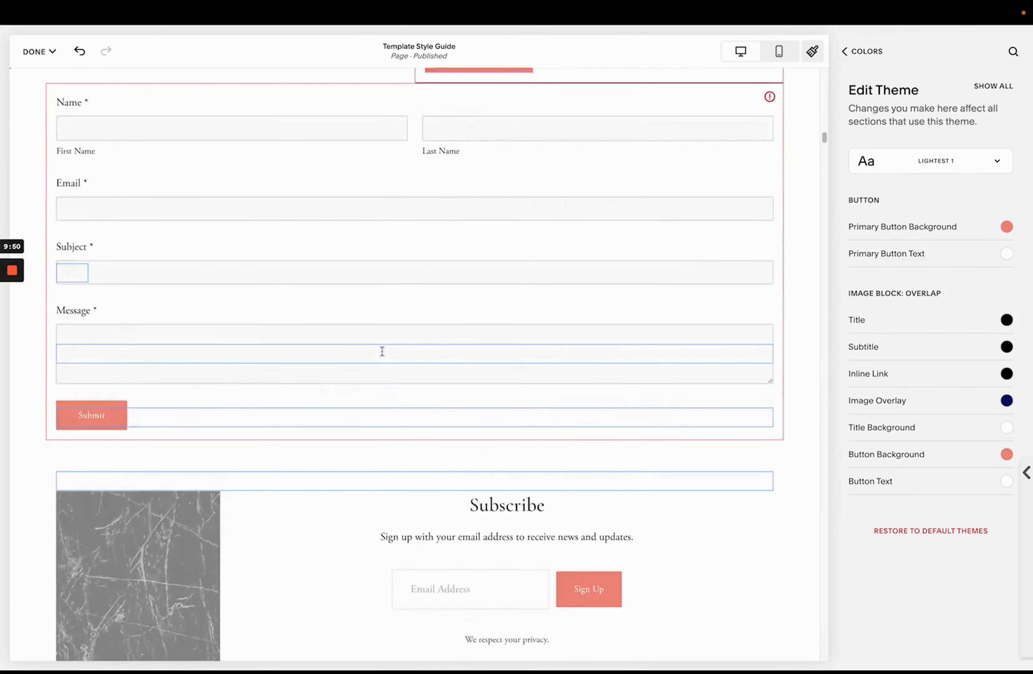
# - Scroll through the image layout blocks on the page and inspect the Lightest 1 theme's Image Overlay color and opacity
pyautogui.scroll(-20, 384, 355)
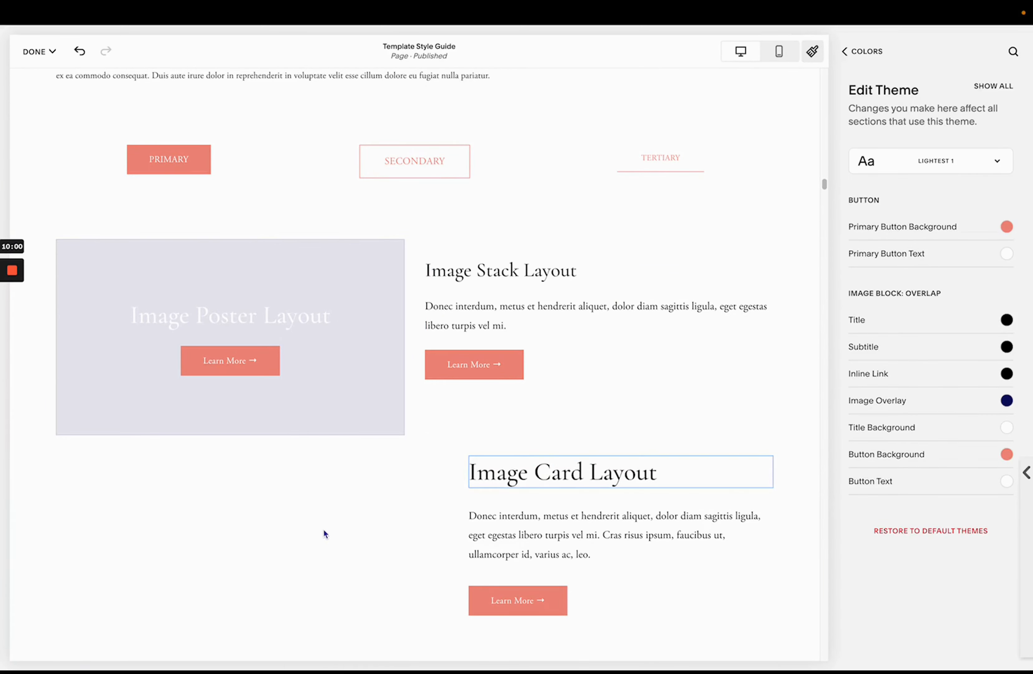
pyautogui.scroll(-9, 324, 526)
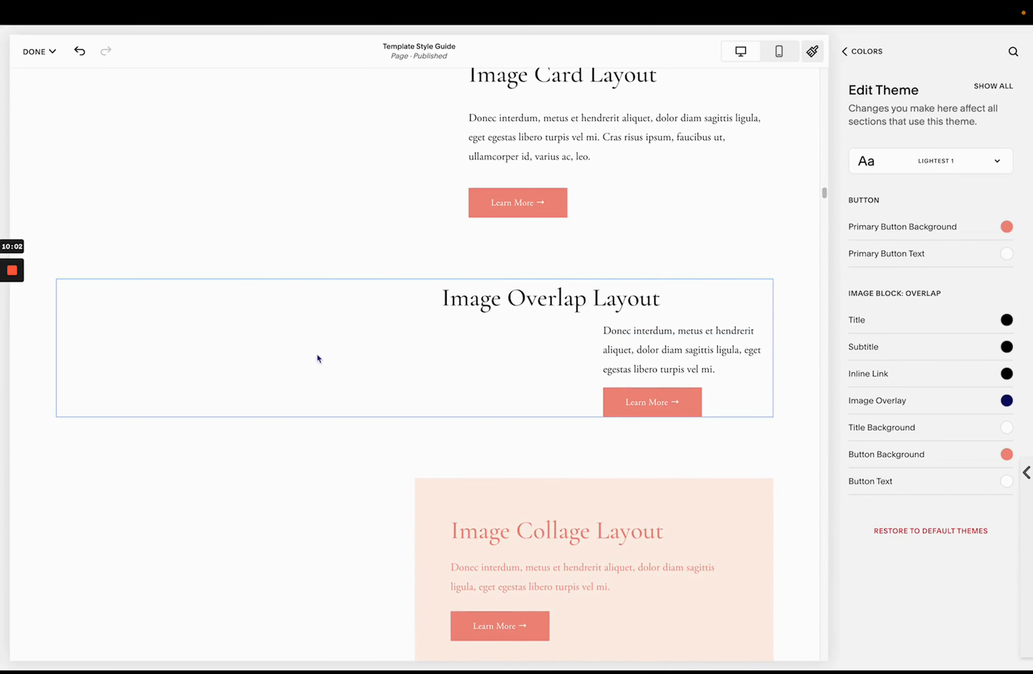
pyautogui.scroll(-2, 327, 531)
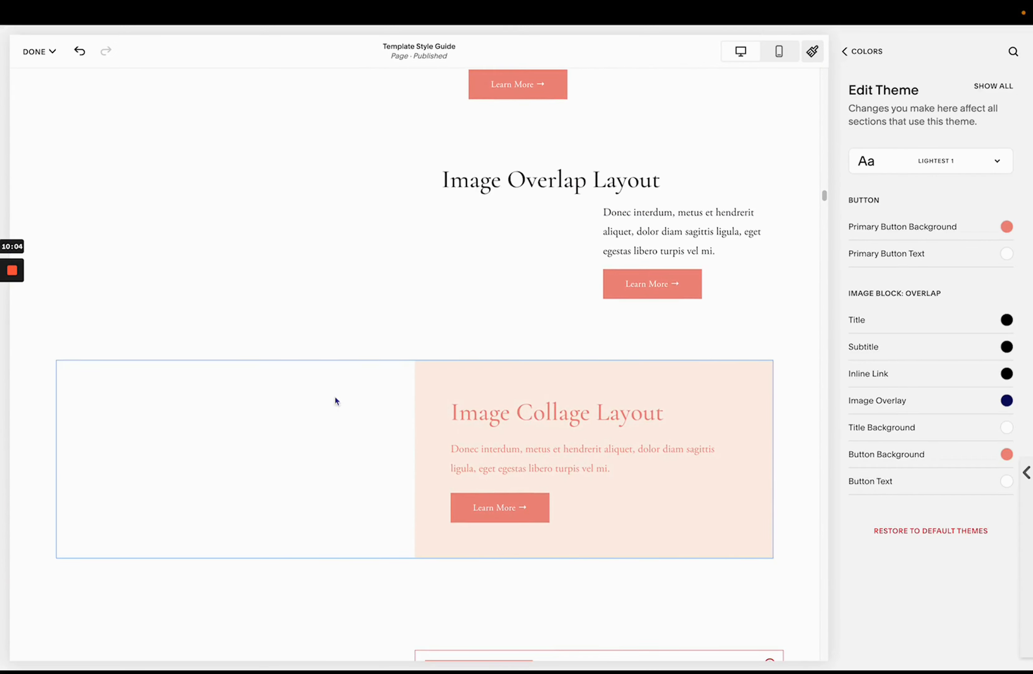
pyautogui.scroll(10, 363, 175)
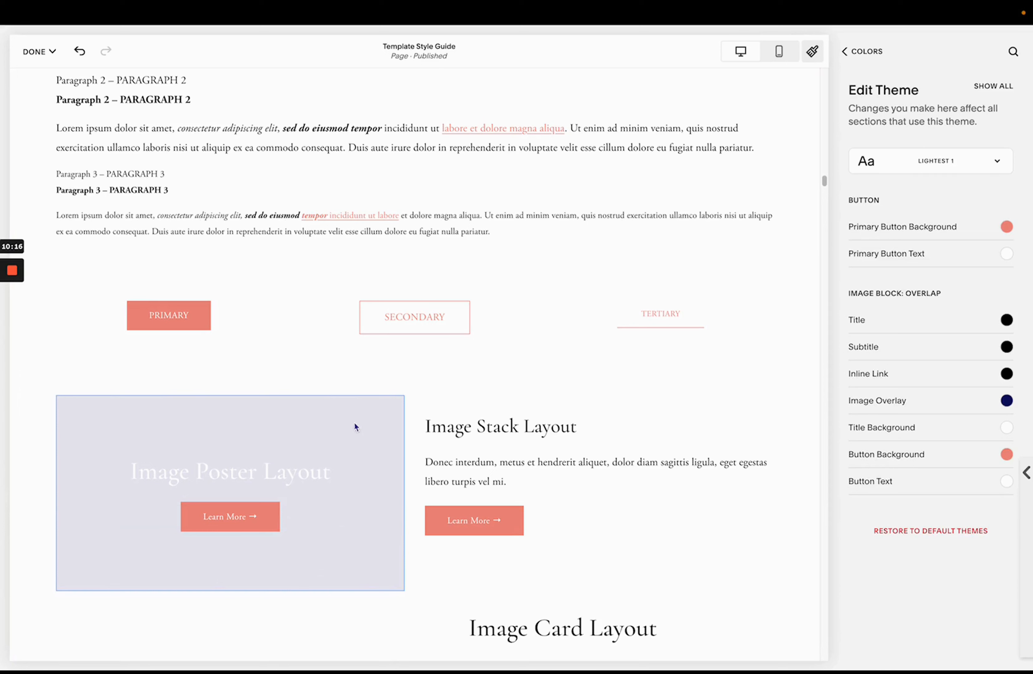
pyautogui.click(890, 401)
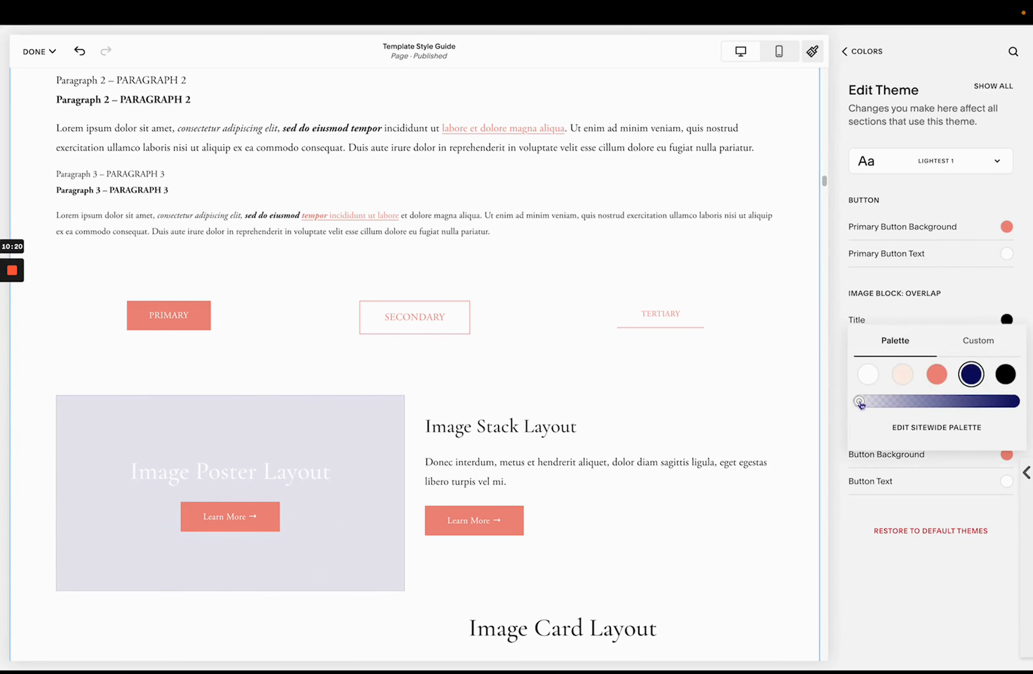
pyautogui.click(837, 397)
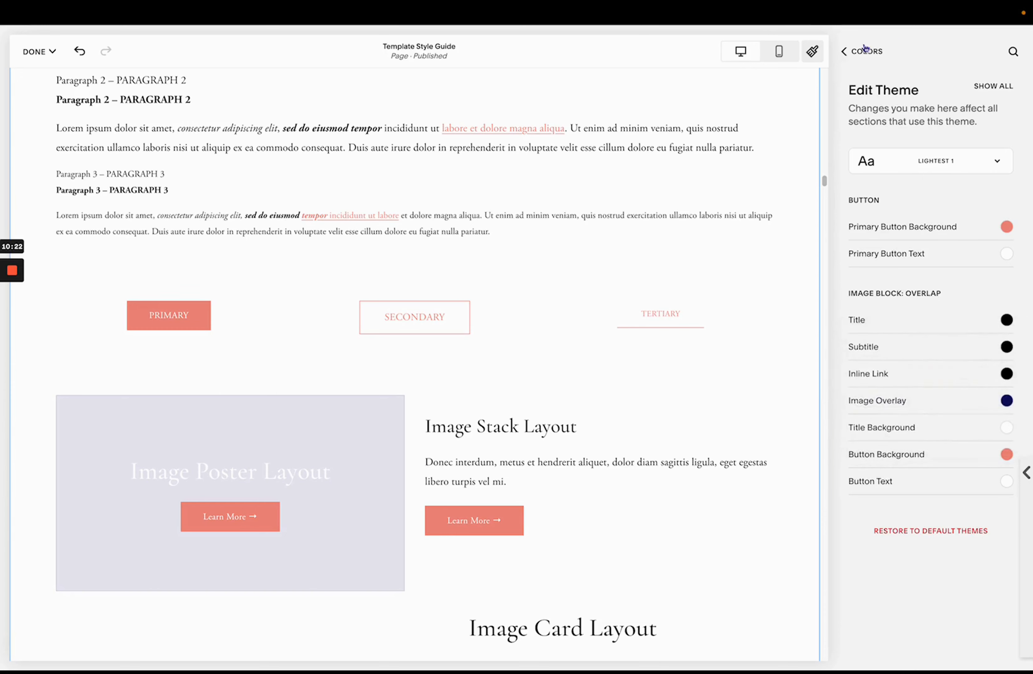
# - Go back to the Colors panel, reopen the Lightest 1 theme and show all of its color settings
pyautogui.click(845, 51)
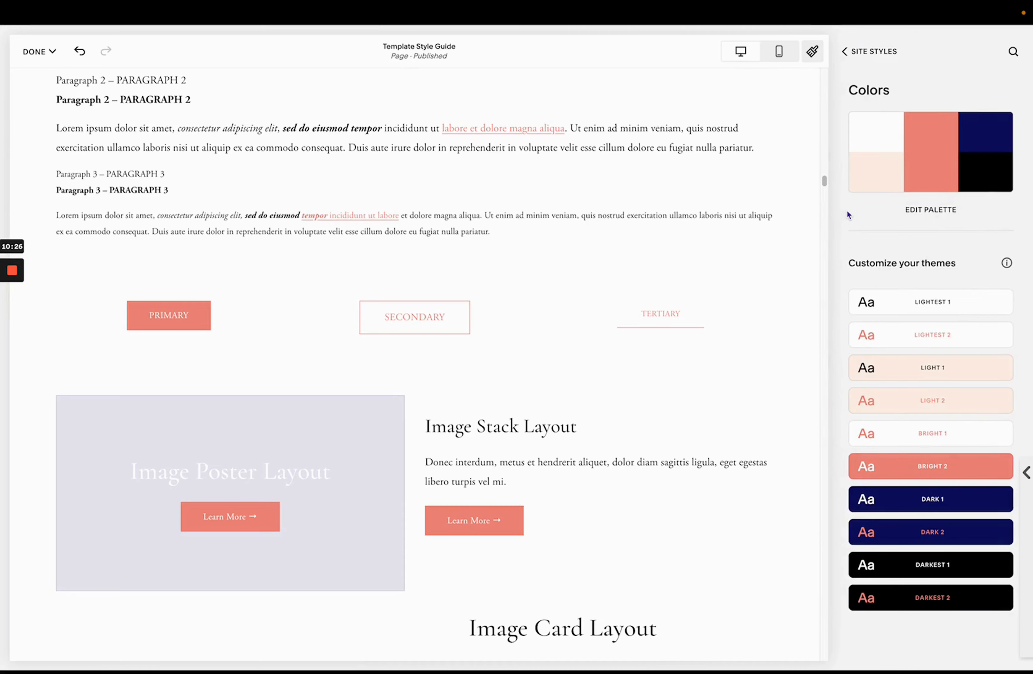
pyautogui.click(899, 311)
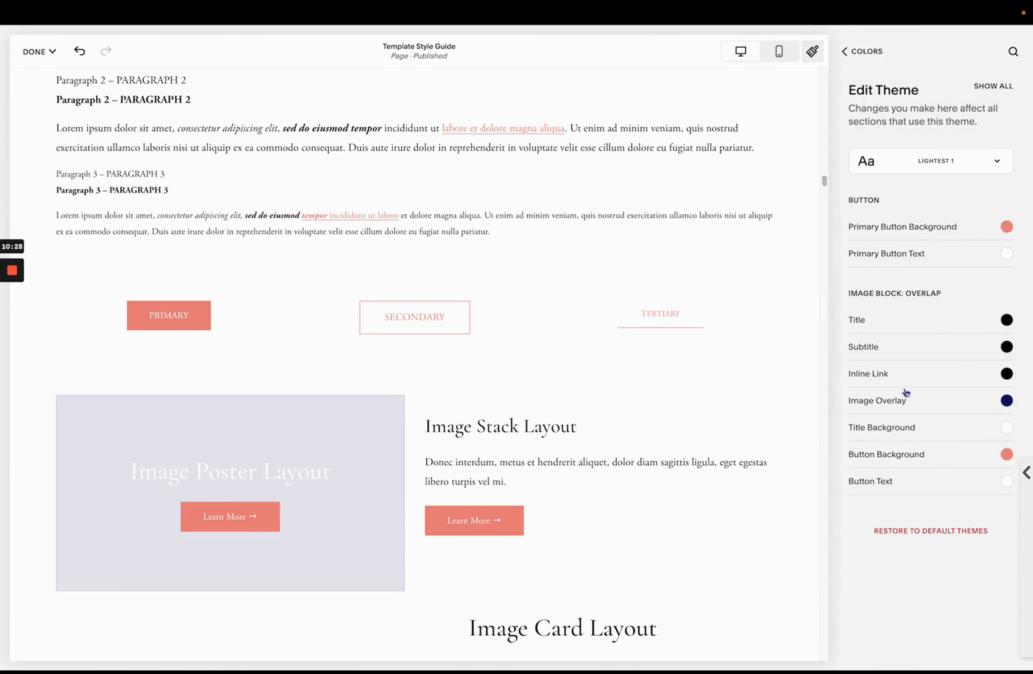
pyautogui.click(991, 92)
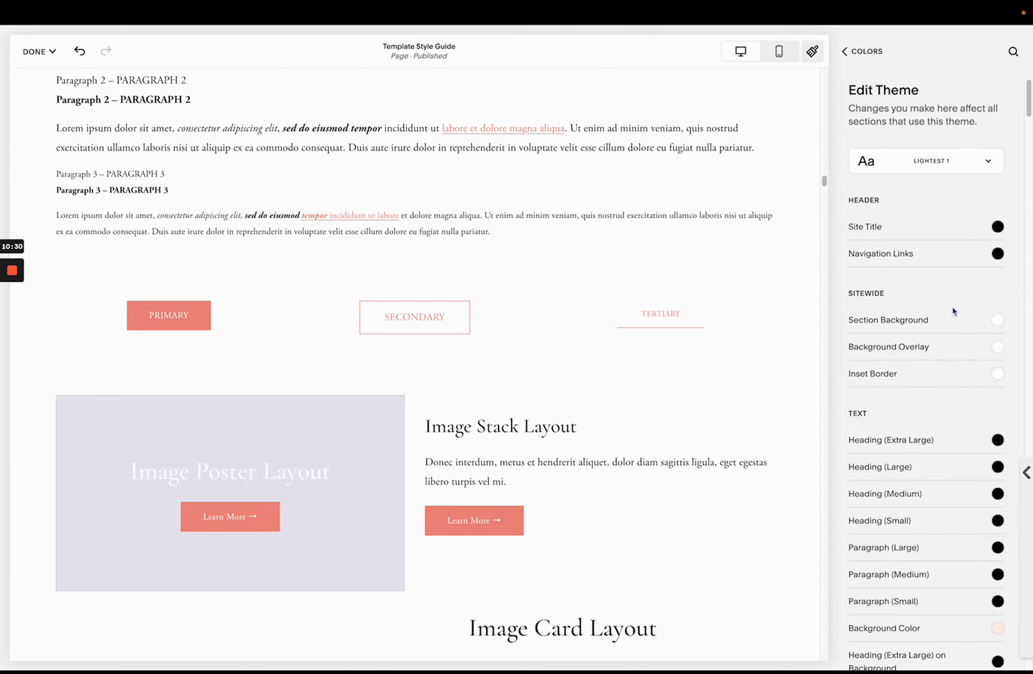
# - Scroll through the full list of Lightest 1 theme color settings and return to the Colors panel
pyautogui.scroll(-20, 954, 311)
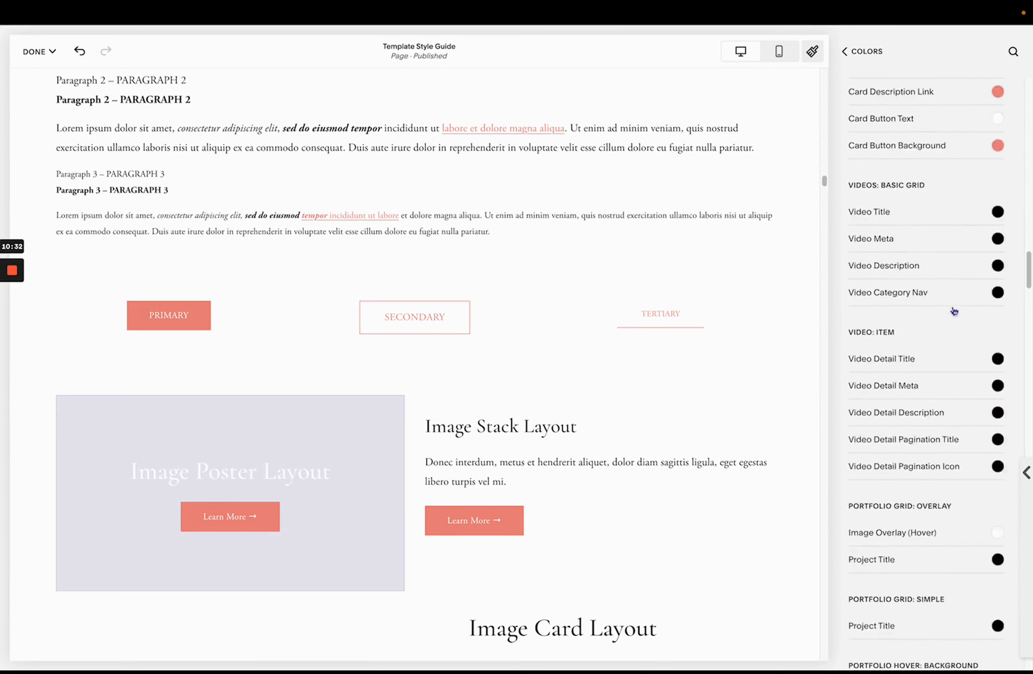
pyautogui.scroll(-20, 955, 311)
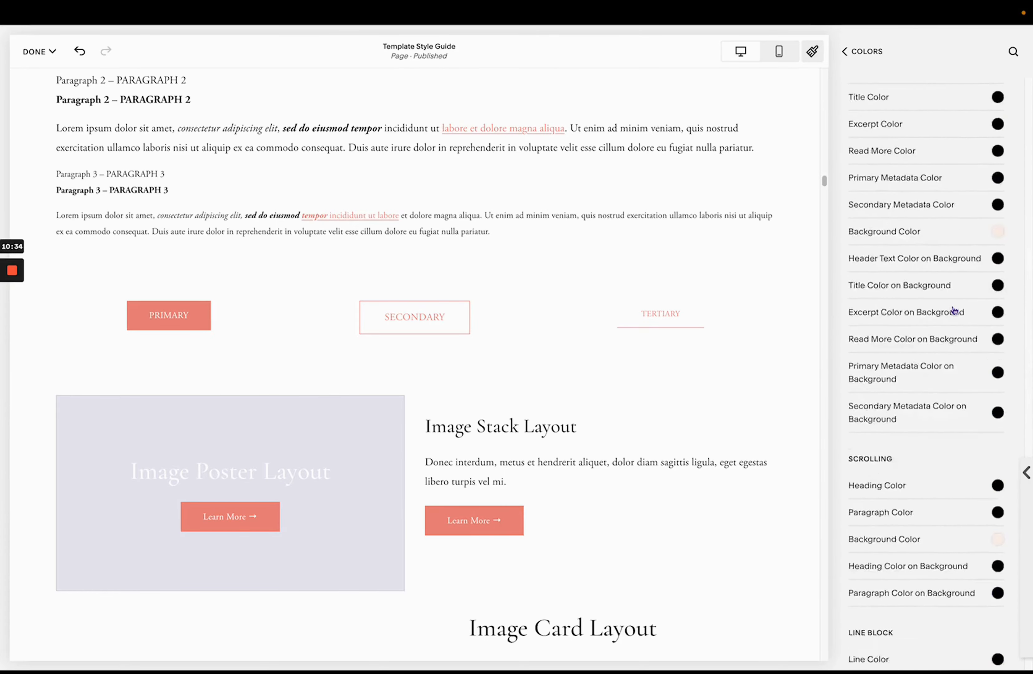
pyautogui.scroll(-15, 955, 311)
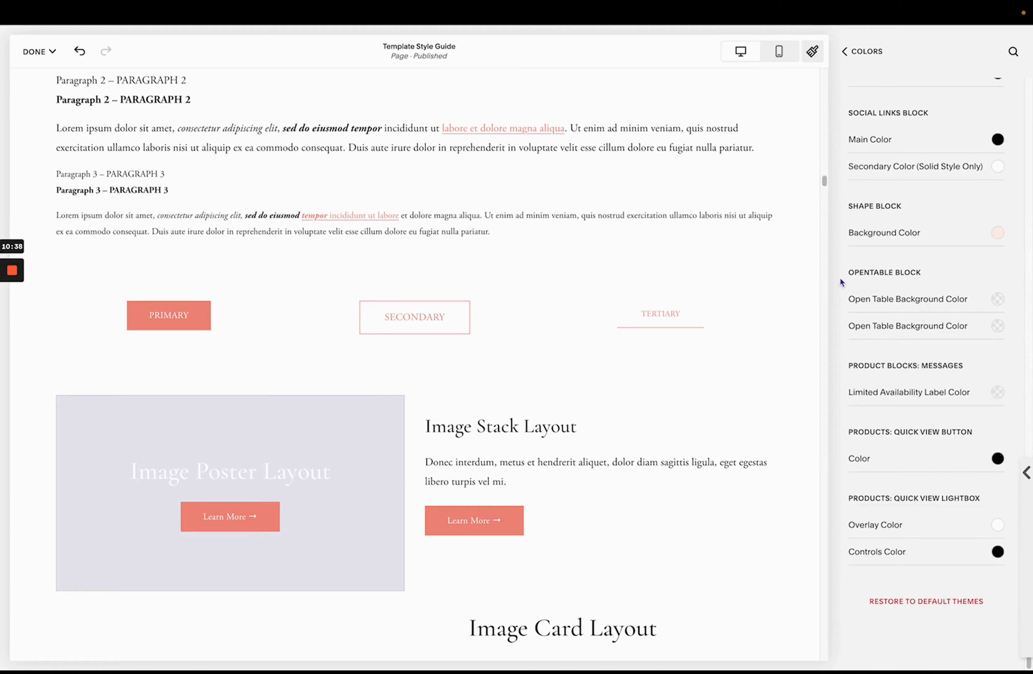
pyautogui.scroll(20, 845, 248)
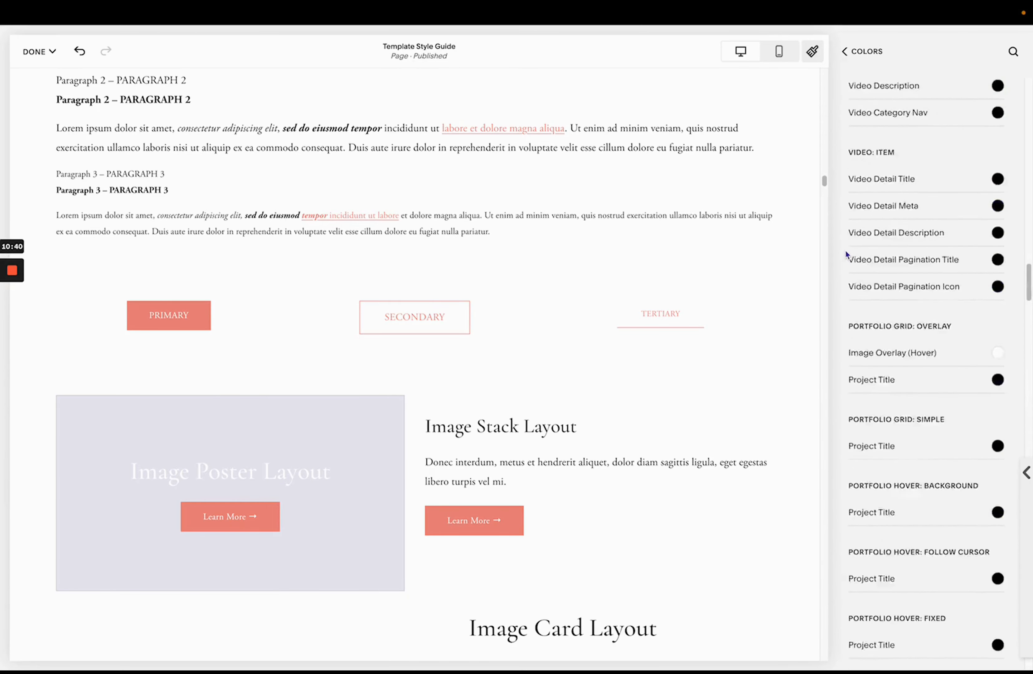
pyautogui.scroll(10, 845, 249)
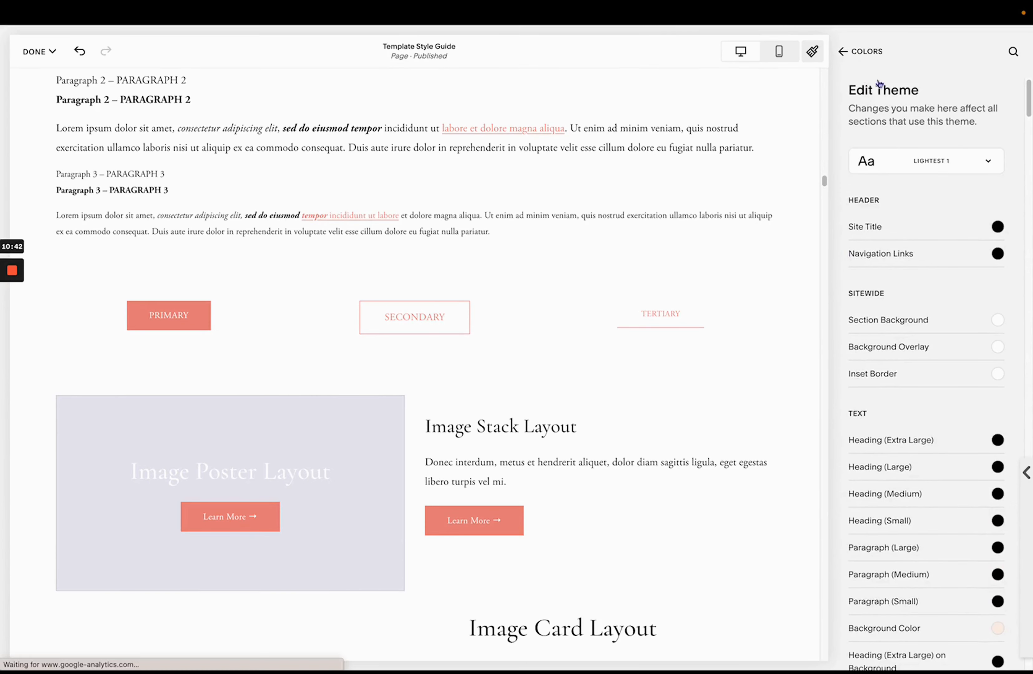
pyautogui.click(864, 51)
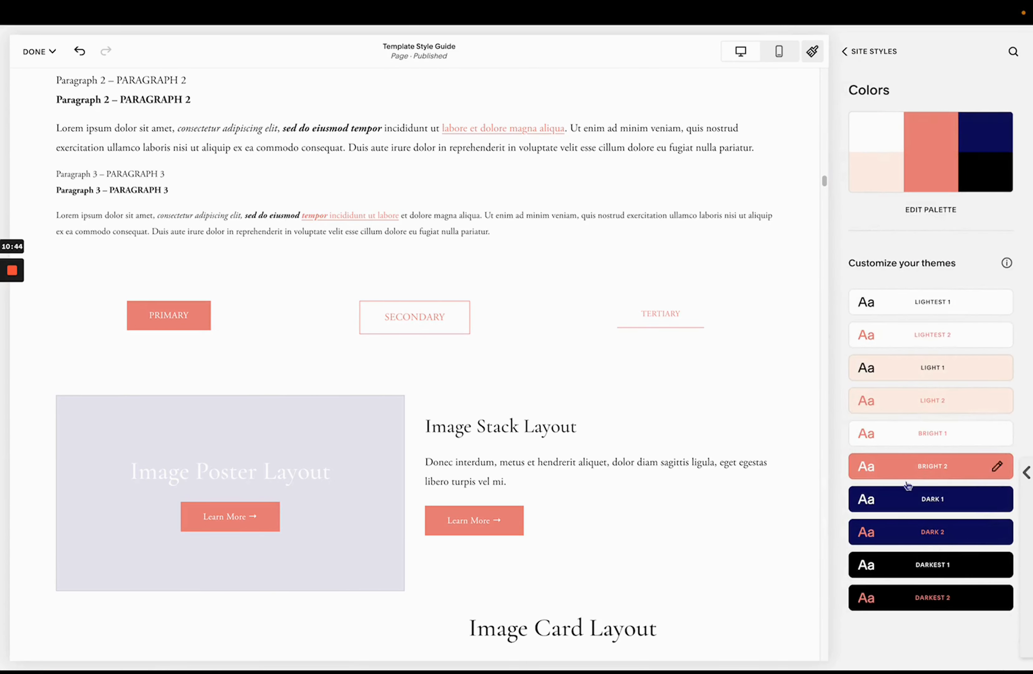